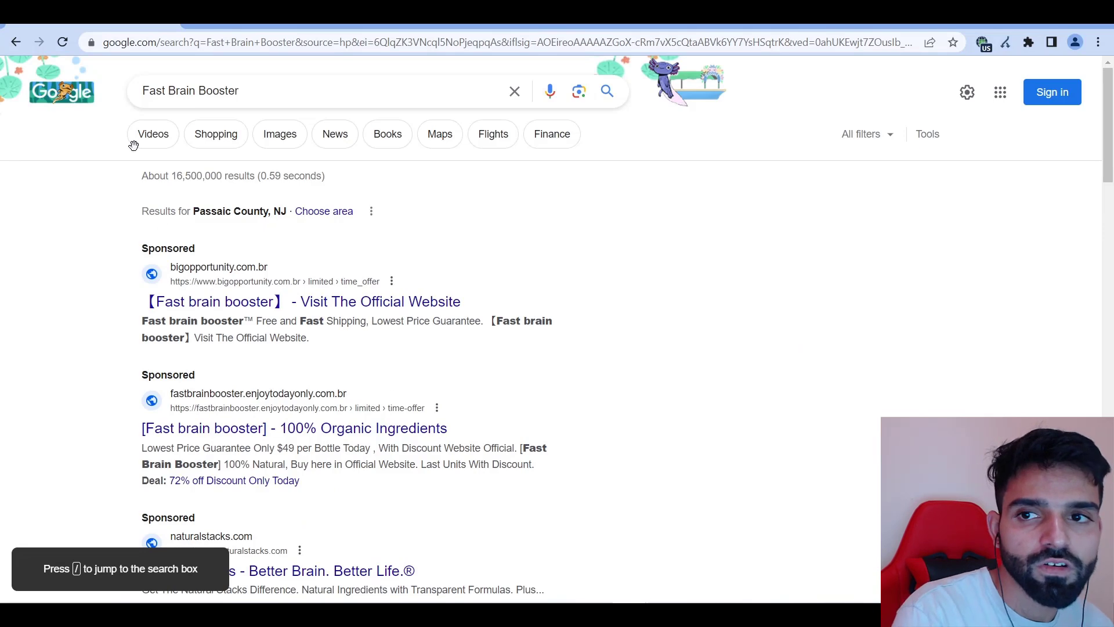
# - Review the sponsored and organic Google results for the "Fast Brain Booster" search
pyautogui.moveTo(145, 93); pyautogui.dragTo(268, 98)
pyautogui.scroll(-2, 90, 221)
pyautogui.scroll(2, 93, 219)
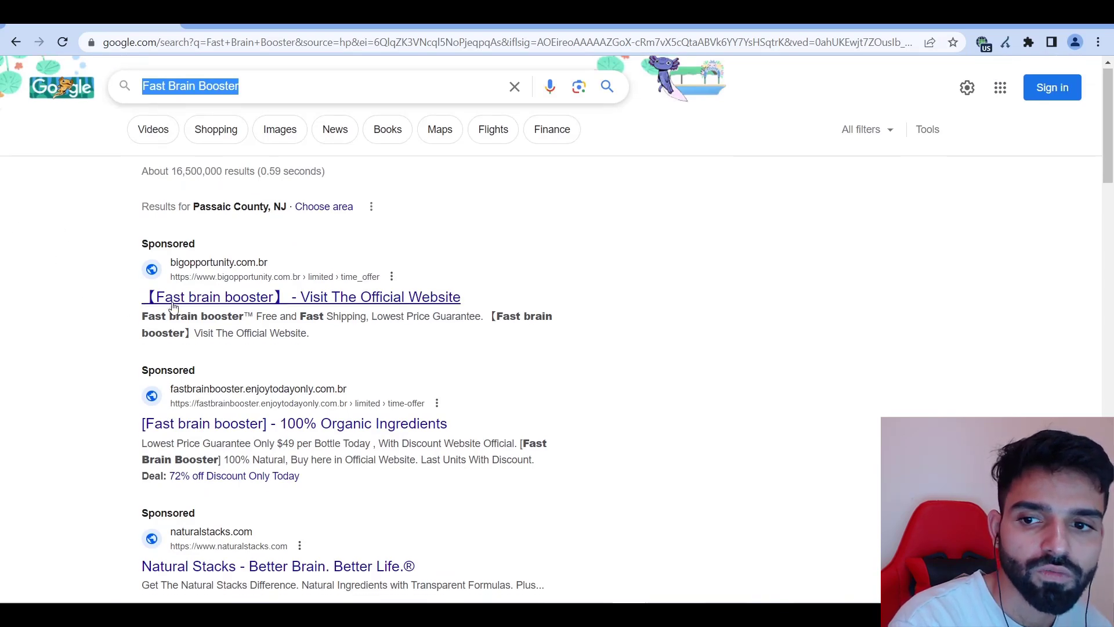
pyautogui.scroll(-4, 213, 227)
pyautogui.scroll(4, 206, 247)
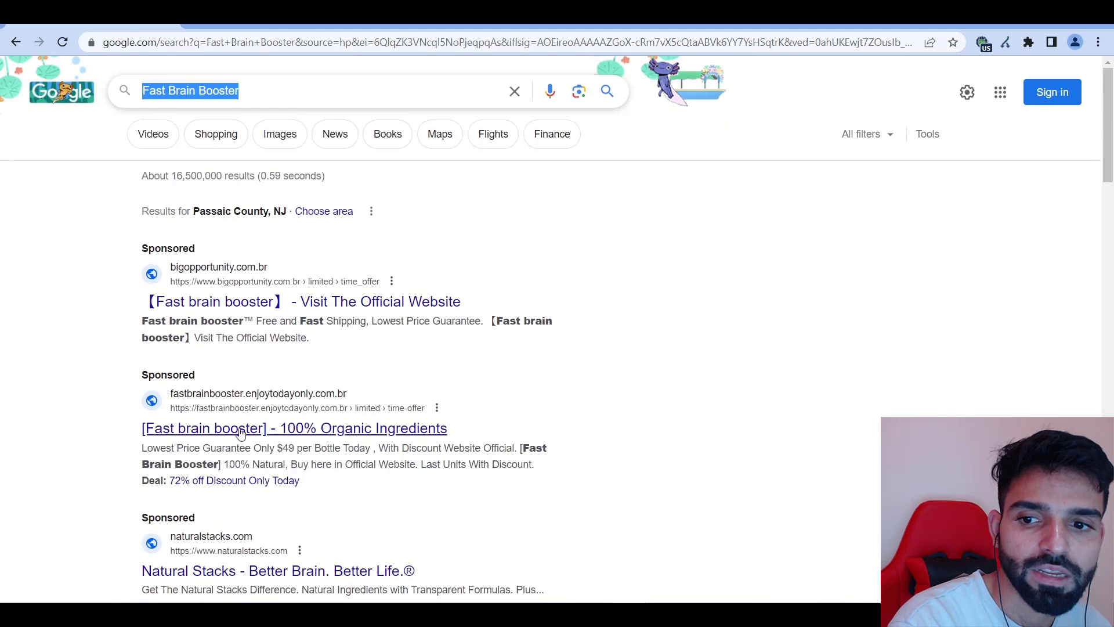
pyautogui.scroll(-3, 148, 408)
pyautogui.scroll(-1, 147, 408)
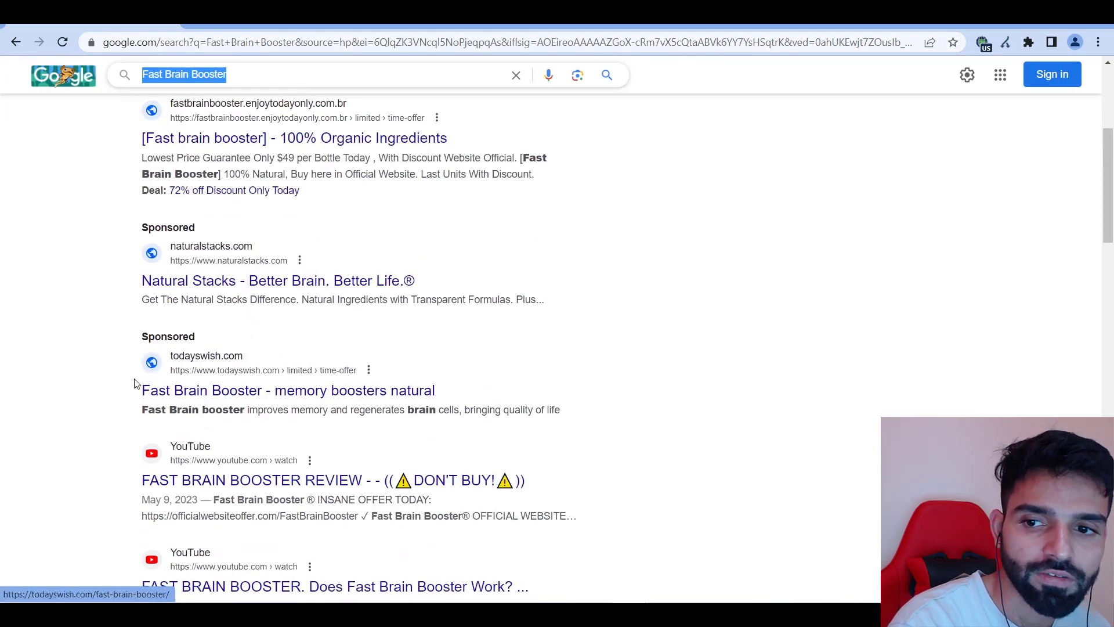
pyautogui.scroll(-10, 323, 367)
pyautogui.scroll(15, 303, 372)
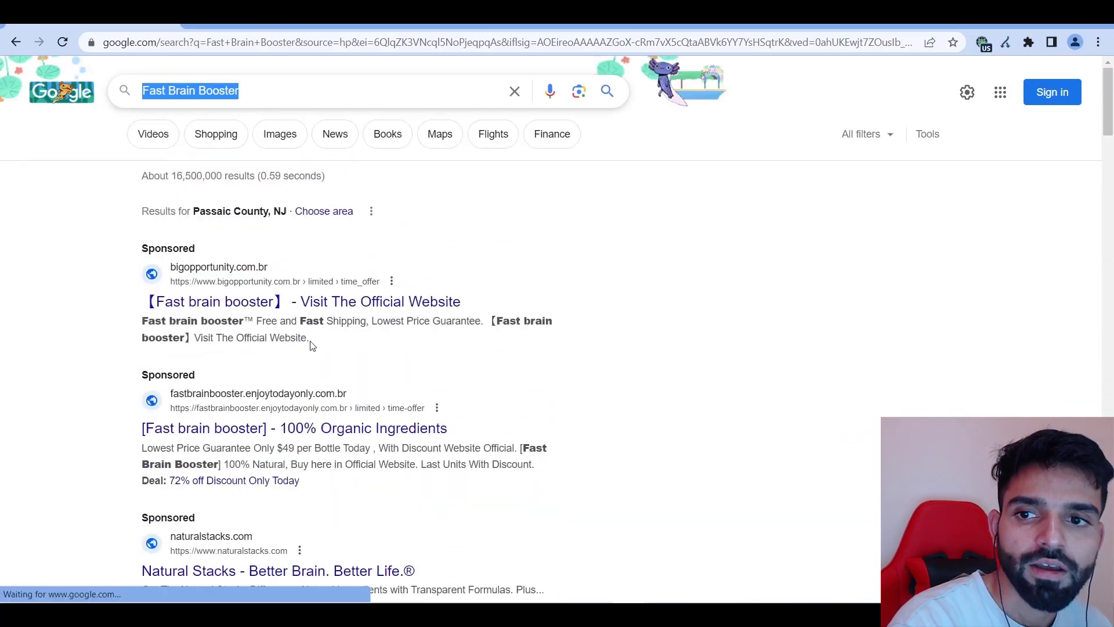
# - Open the sponsored bigopportunity.com.br result and examine its Fast Brain Booster landing page down to the footer
pyautogui.click(301, 301)
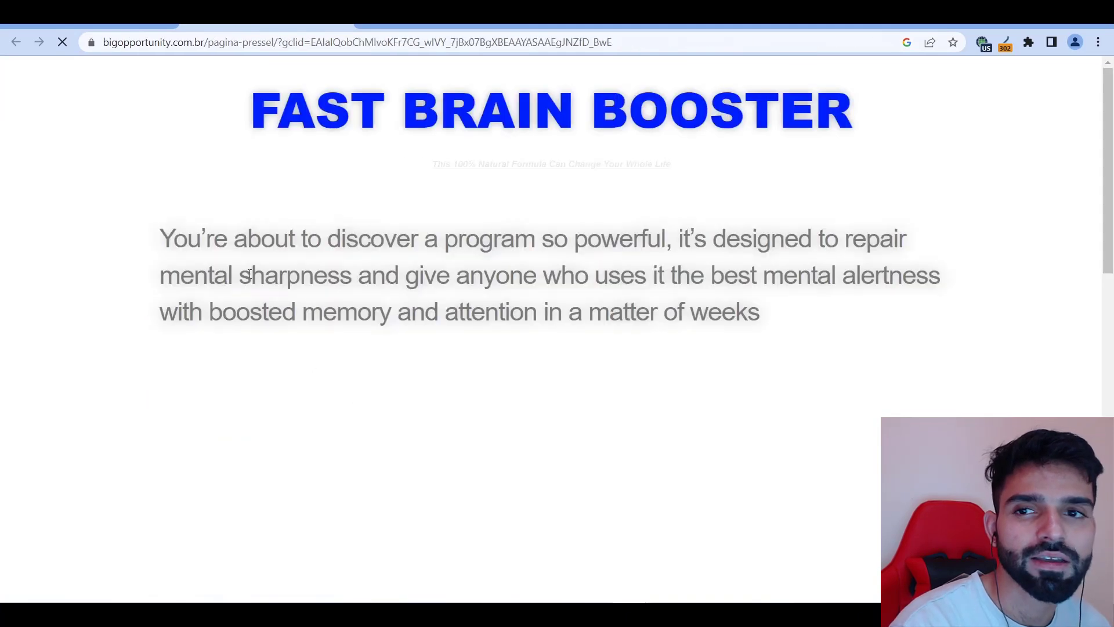
pyautogui.scroll(-5, 447, 406)
pyautogui.scroll(7, 449, 409)
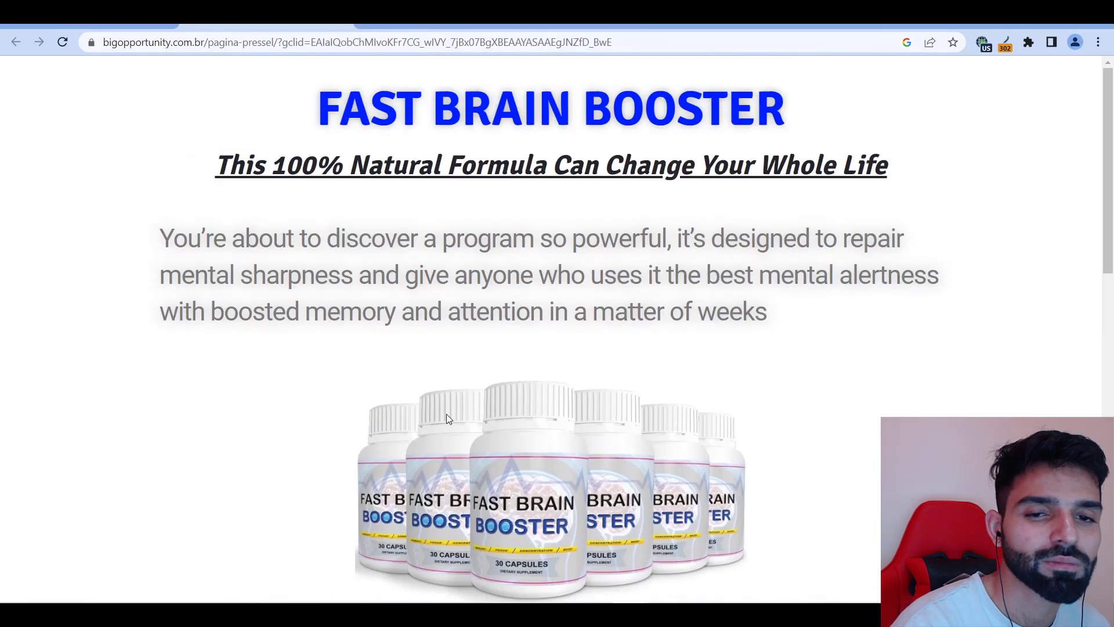
pyautogui.scroll(-10, 484, 391)
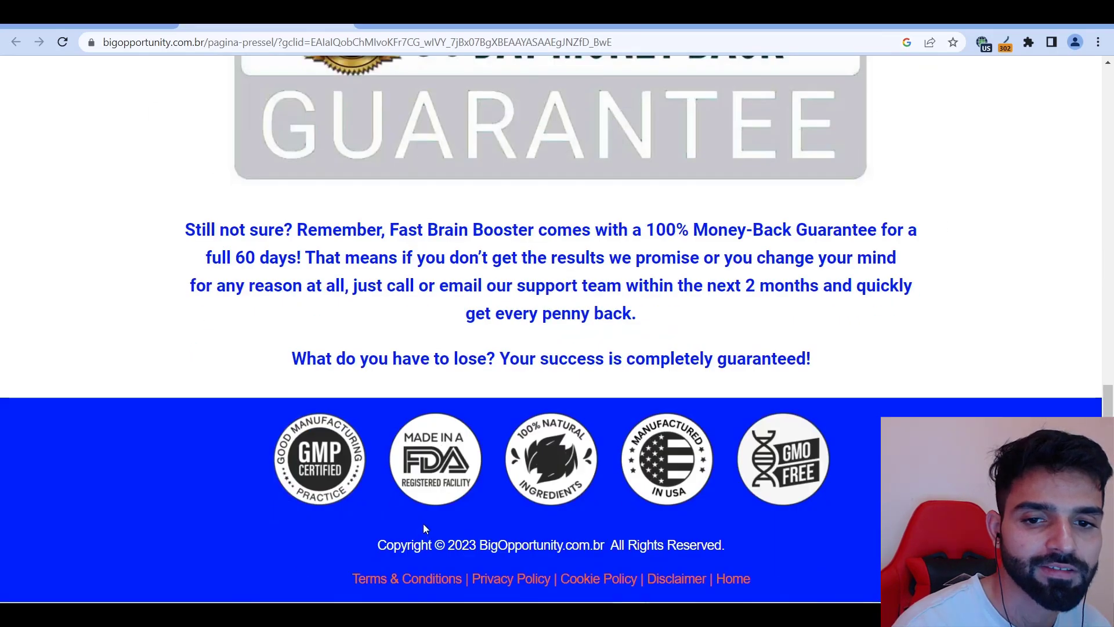
pyautogui.scroll(12, 421, 526)
pyautogui.scroll(-10, 448, 405)
pyautogui.scroll(10, 426, 393)
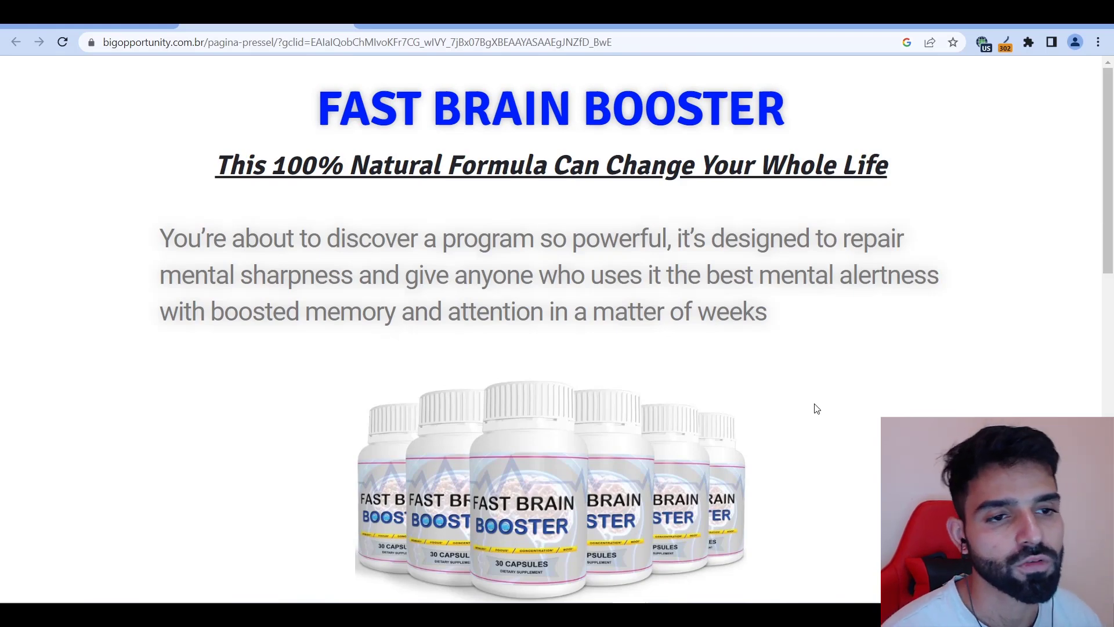
pyautogui.scroll(-20, 610, 463)
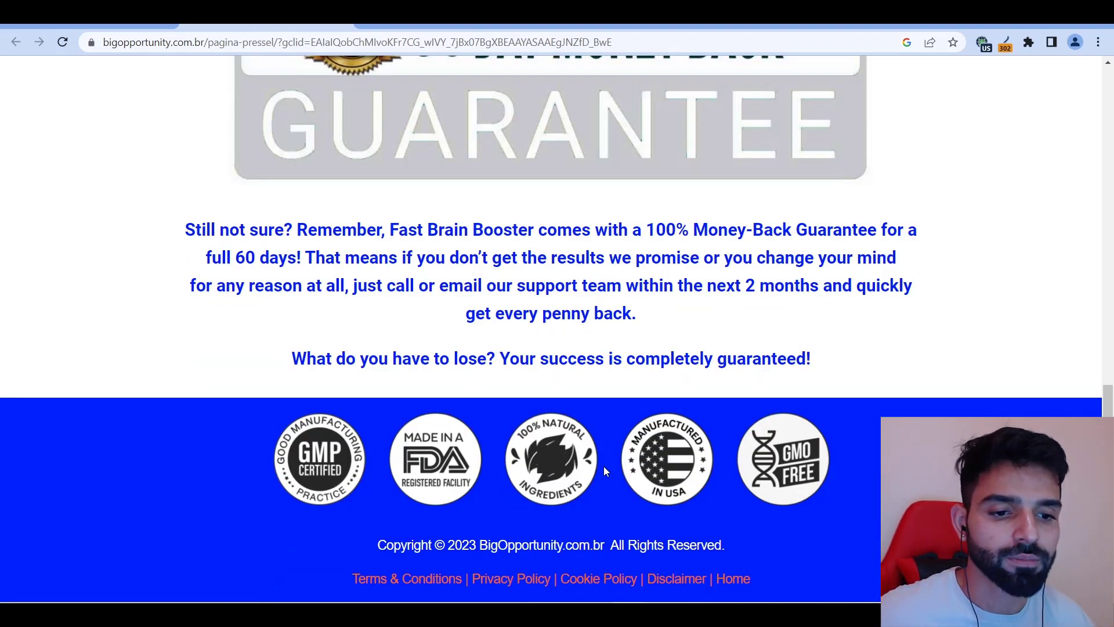
pyautogui.scroll(20, 811, 331)
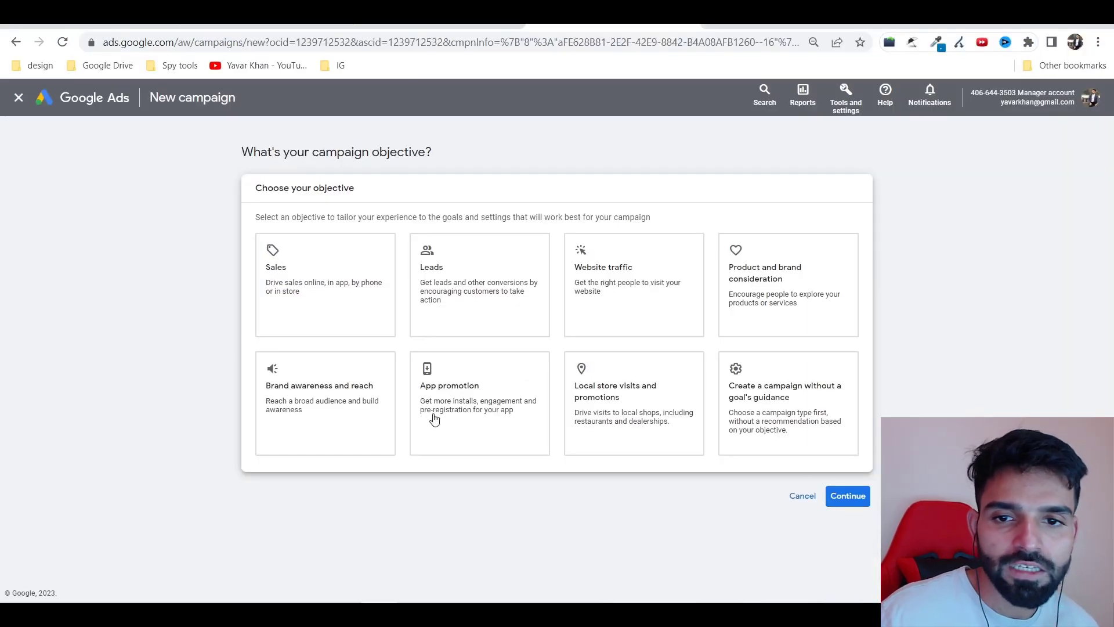
# - In the new Google Ads campaign, choose Website traffic as the objective, accept the conversion goals and select the Search campaign type
pyautogui.click(592, 287)
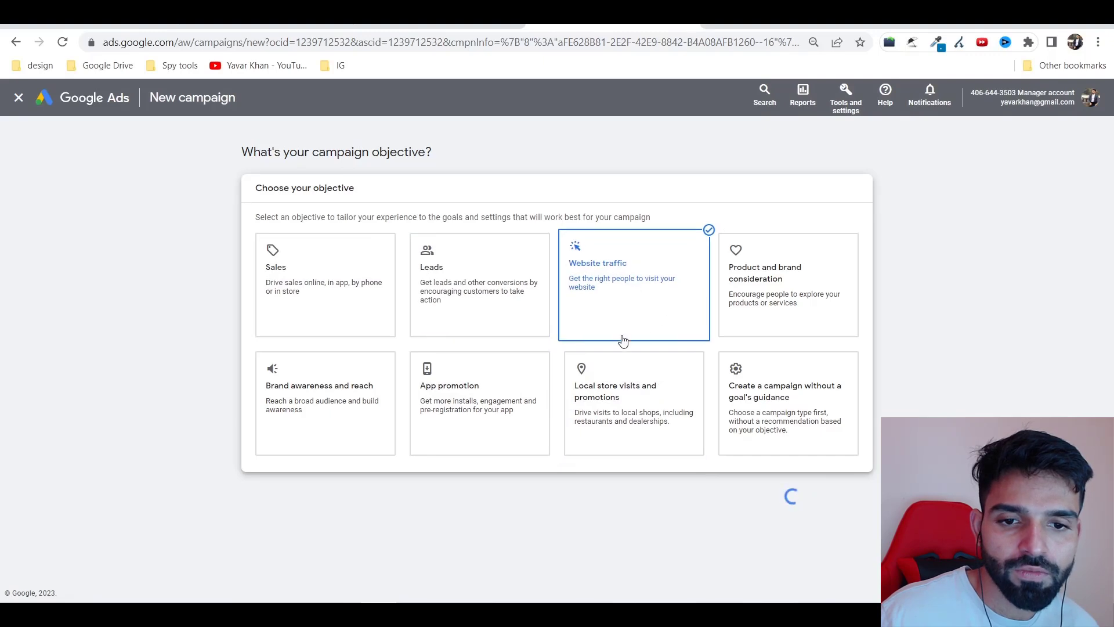
pyautogui.scroll(-4, 615, 281)
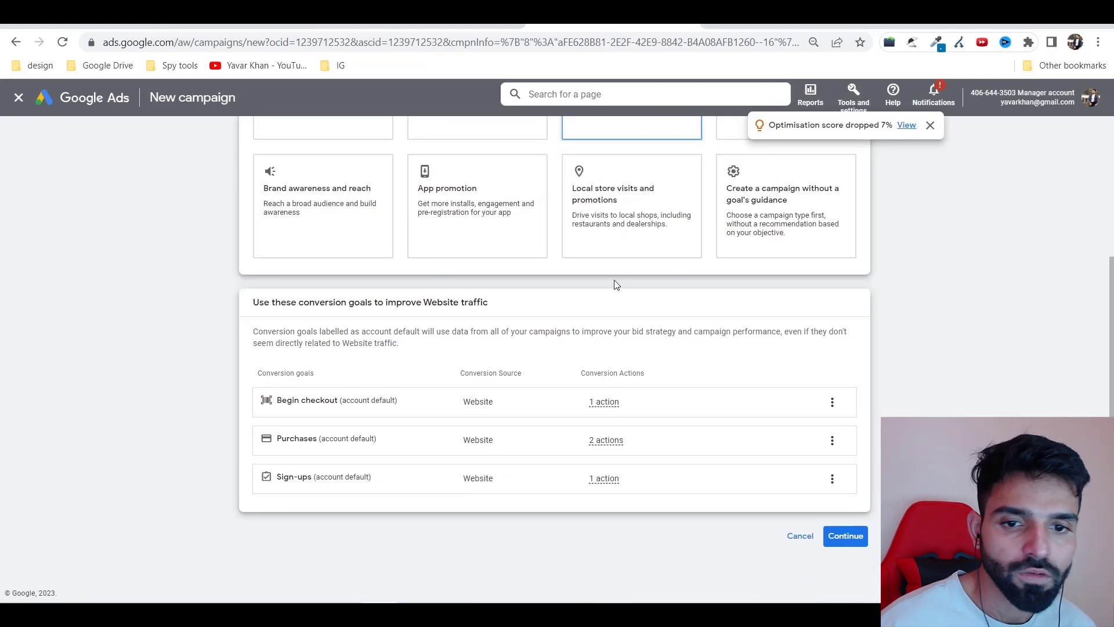
pyautogui.click(846, 537)
pyautogui.scroll(-2, 356, 304)
pyautogui.click(363, 335)
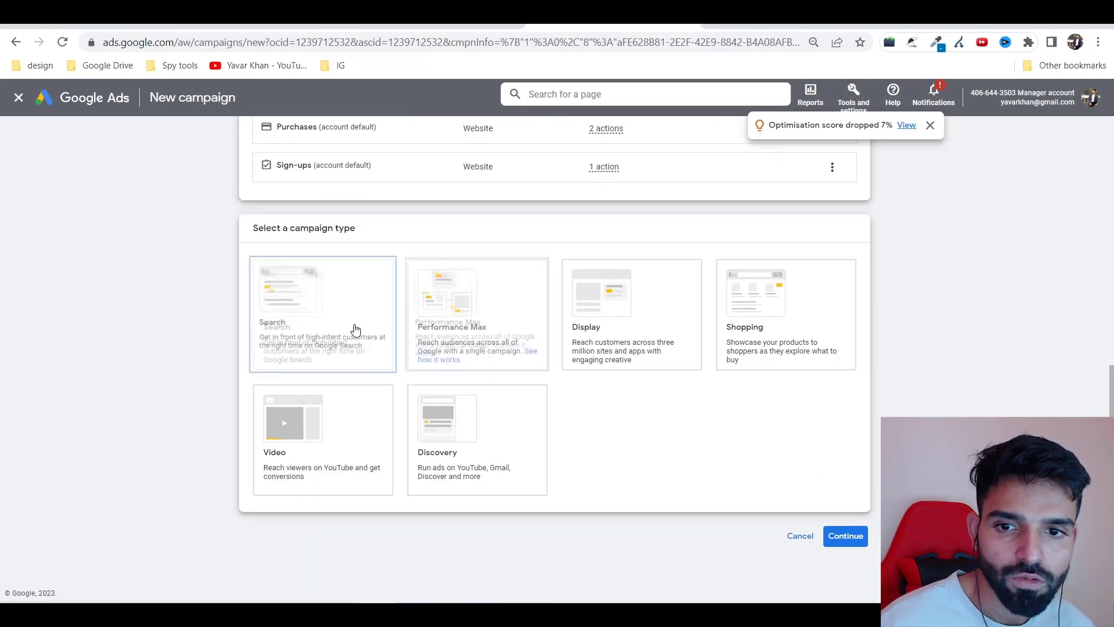
pyautogui.scroll(-4, 423, 378)
pyautogui.scroll(2, 472, 149)
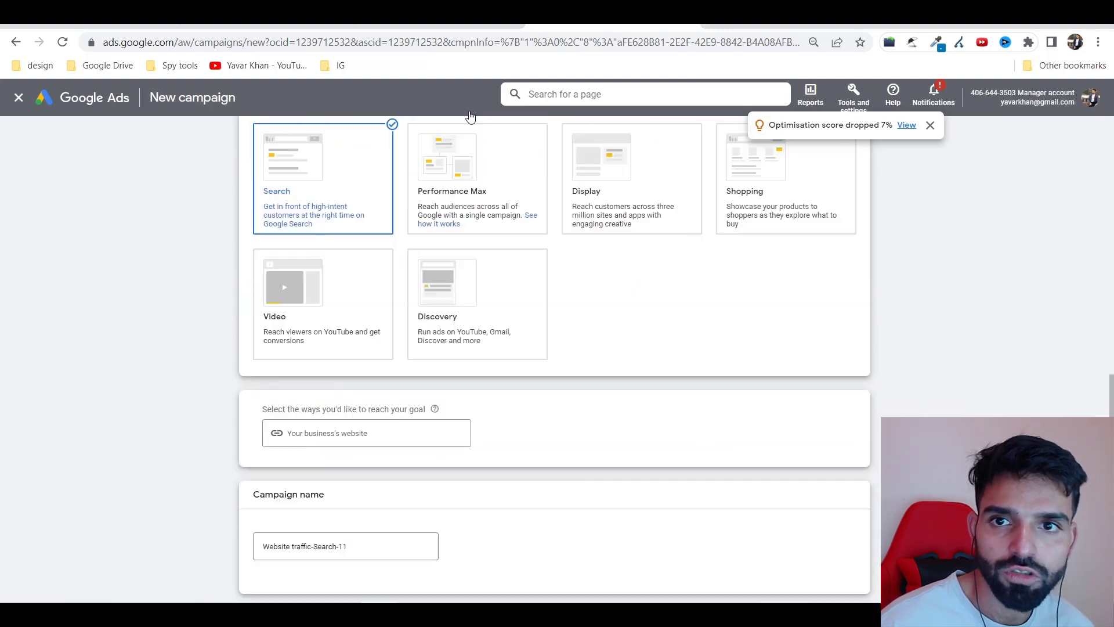
# - Copy the product name from the ClickBank offer, name the campaign "Fast Brain Booster Branded" and continue
pyautogui.click(104, 24)
pyautogui.moveTo(479, 217); pyautogui.dragTo(307, 225)
pyautogui.hotkey('ctrl', 'c')
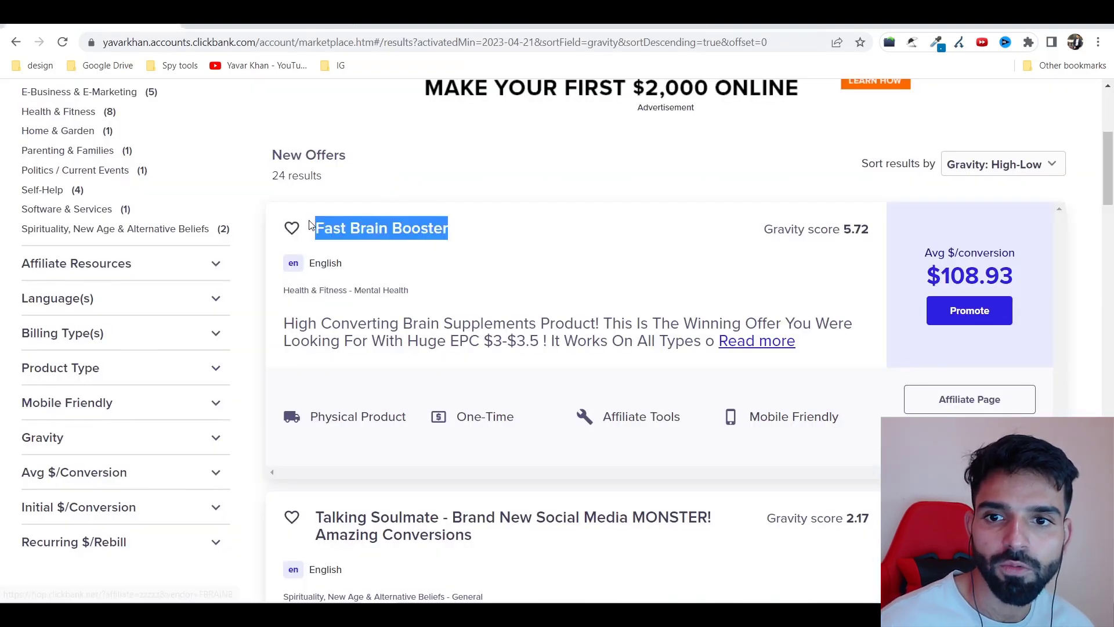
pyautogui.click(615, 23)
pyautogui.click(360, 548)
pyautogui.hotkey('ctrl', 'a')
pyautogui.hotkey('ctrl', 'v')
pyautogui.write('Br')
pyautogui.write('anded')
pyautogui.scroll(-2, 406, 458)
pyautogui.click(842, 535)
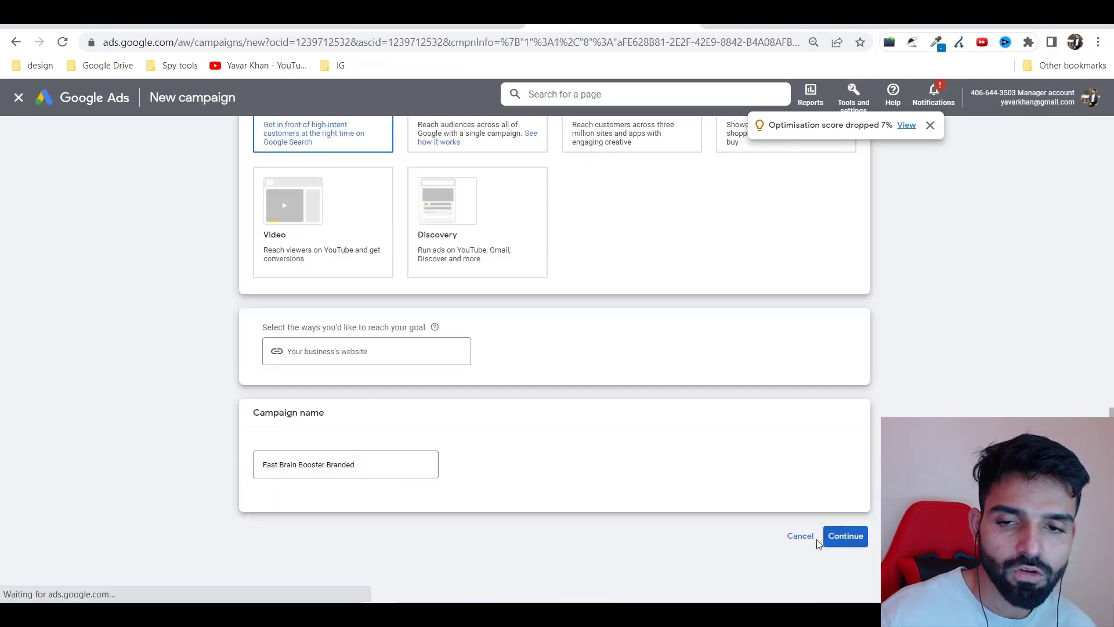
# - Proceed to the bidding settings and set the bidding focus to Clicks
pyautogui.click(705, 465)
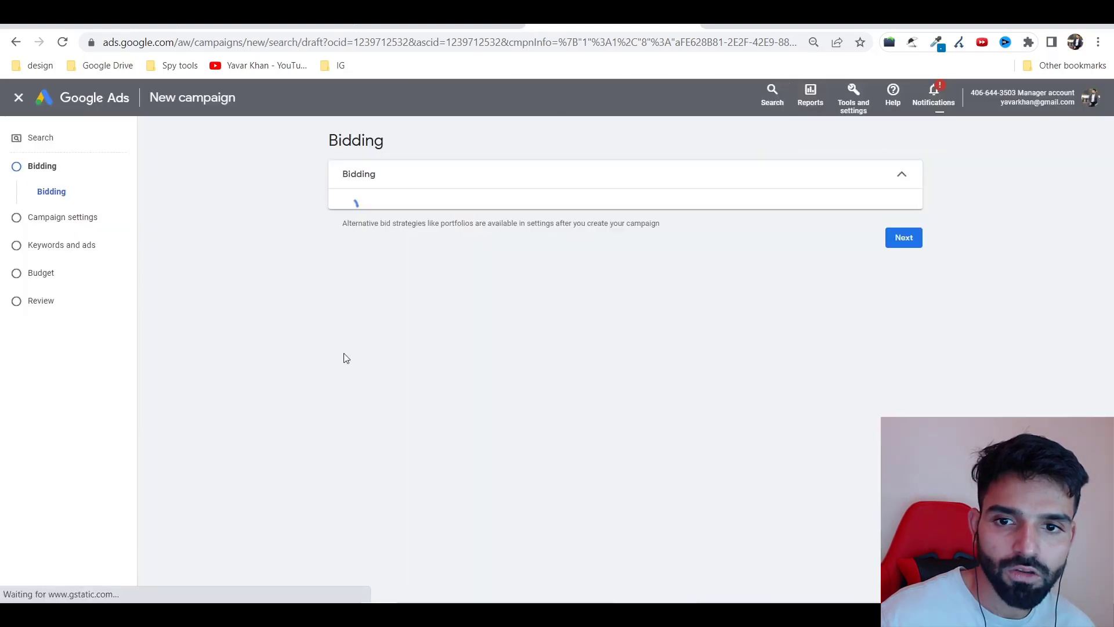
pyautogui.click(306, 236)
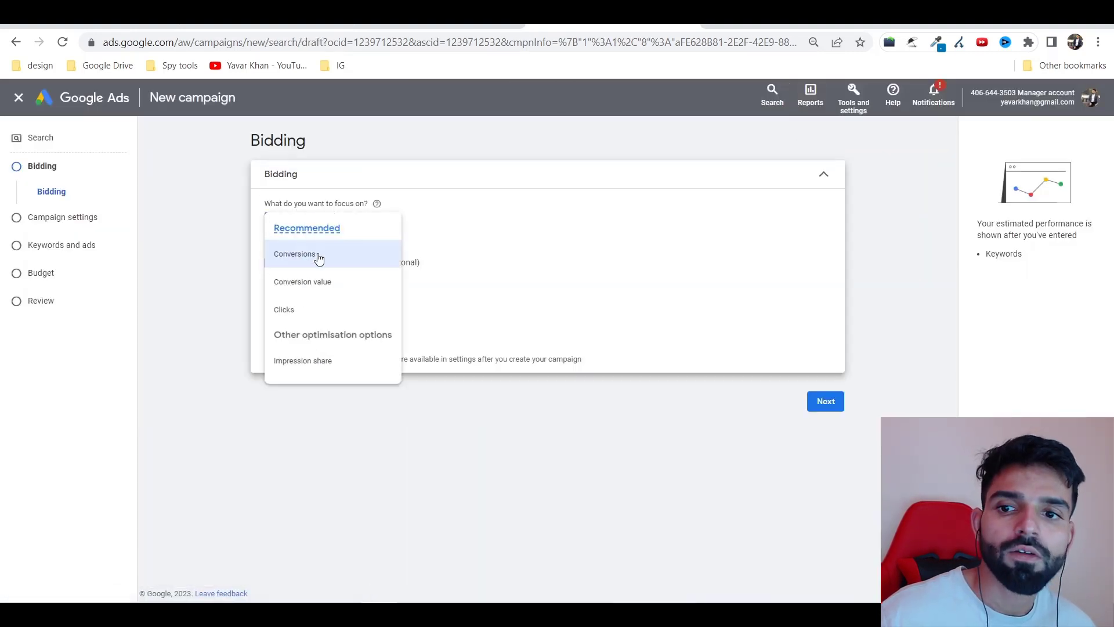
pyautogui.click(290, 313)
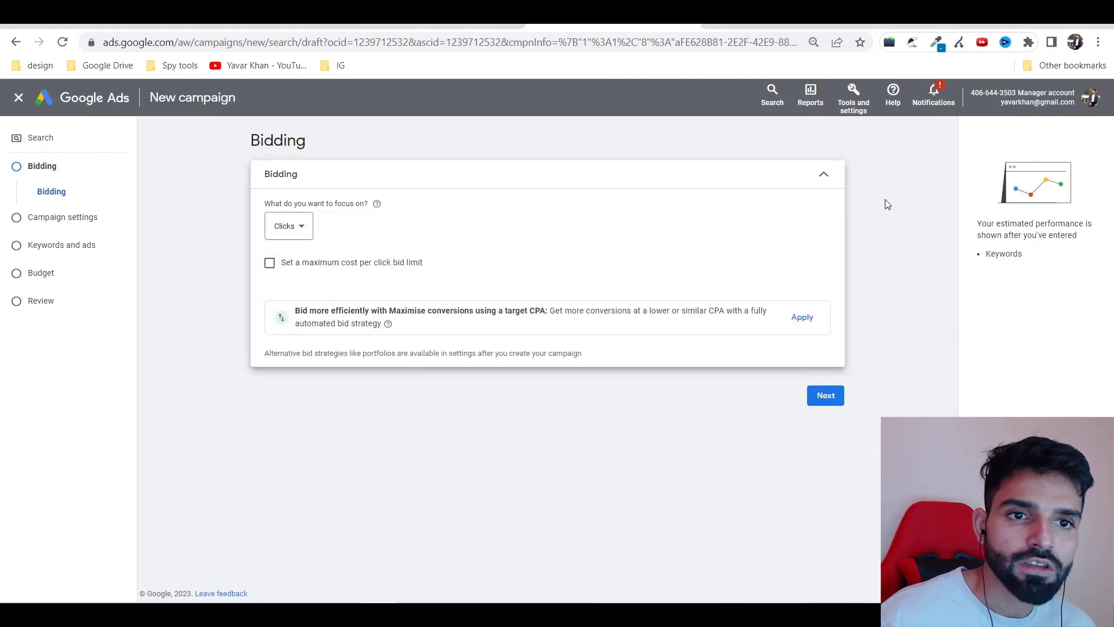
# - Open Keyword Planner and get new keyword ideas for "Fast Brain Booster"
pyautogui.click(854, 97)
pyautogui.click(416, 193)
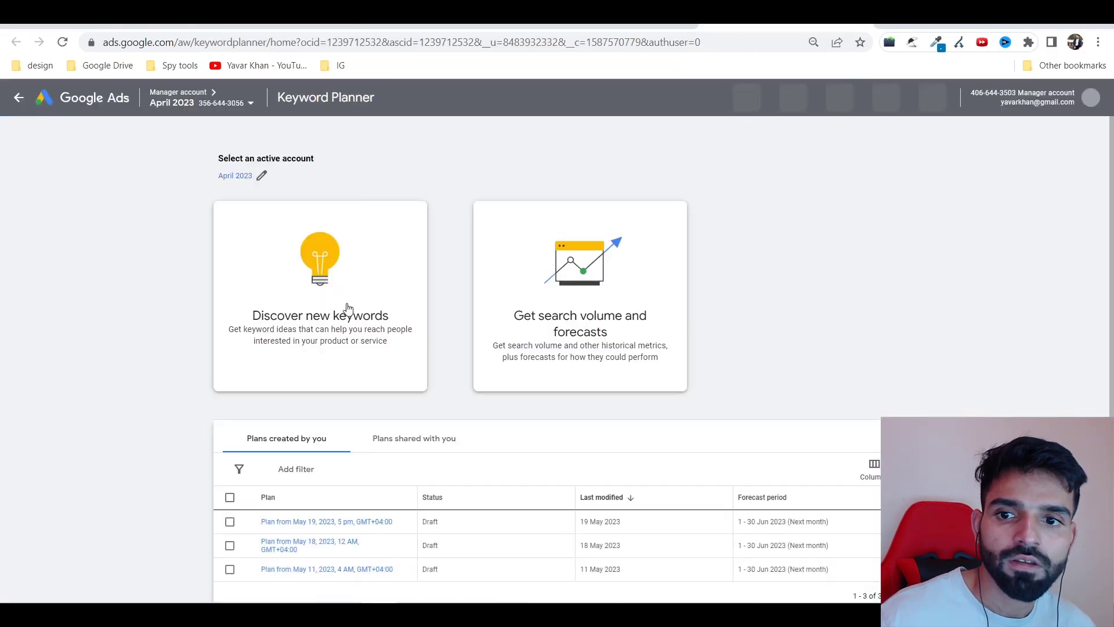
pyautogui.click(367, 314)
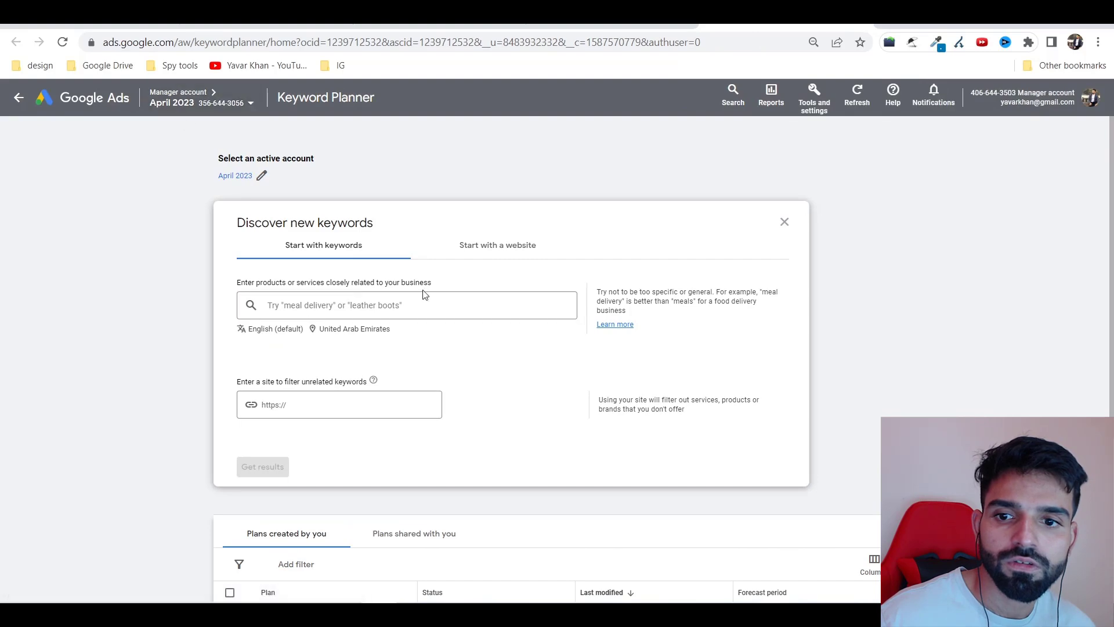
pyautogui.hotkey('ctrl', 'v')
pyautogui.click(269, 467)
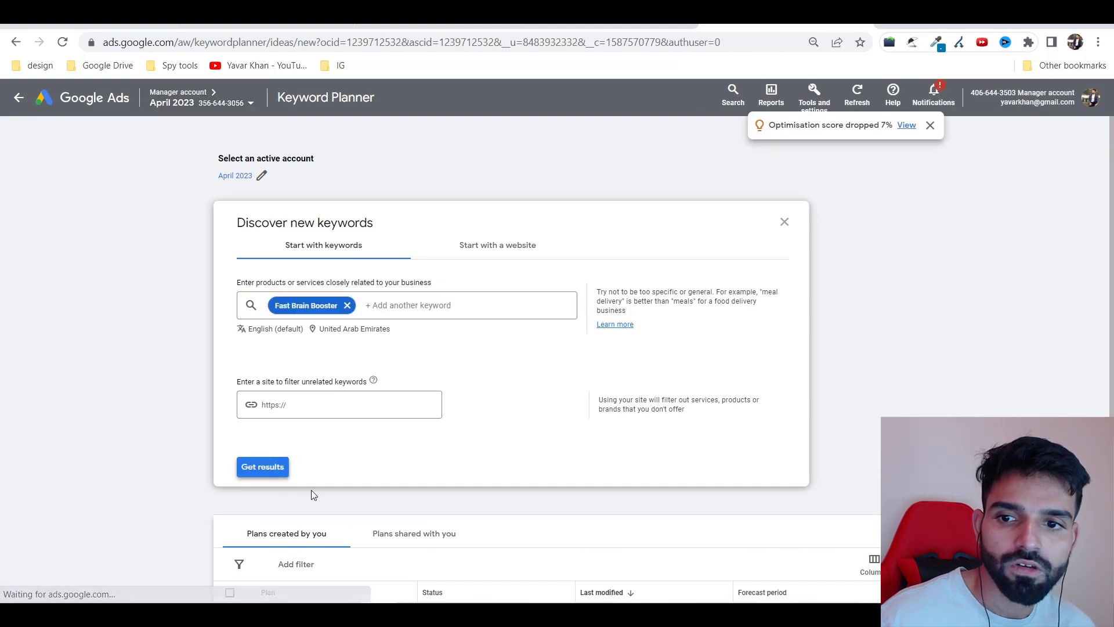
# - Add the United States as a target location for the keyword ideas and save it
pyautogui.click(413, 168)
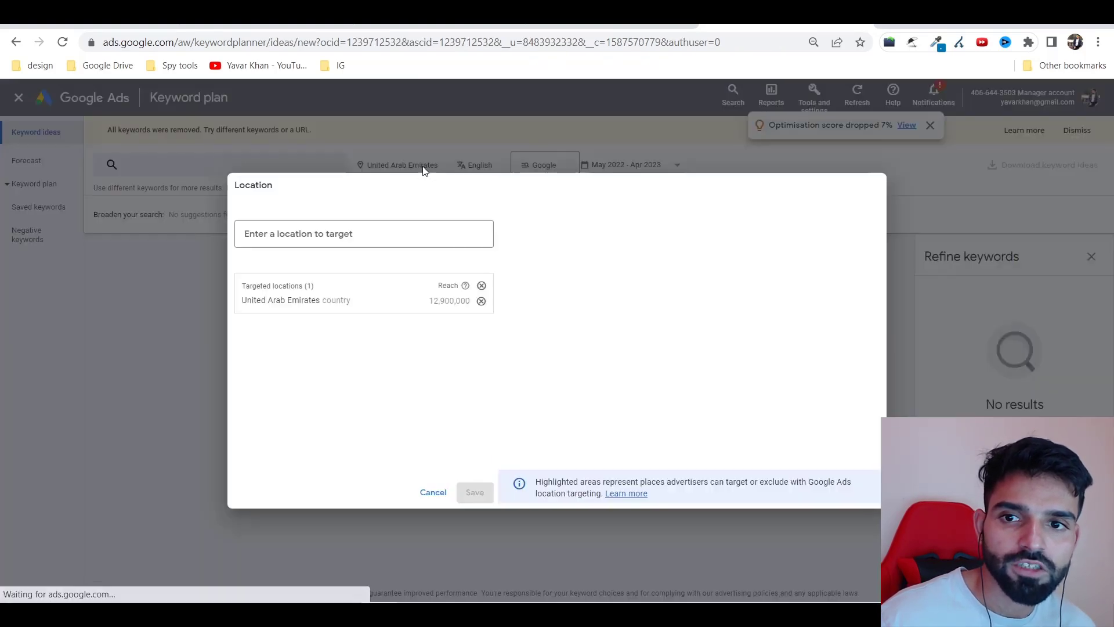
pyautogui.write('united')
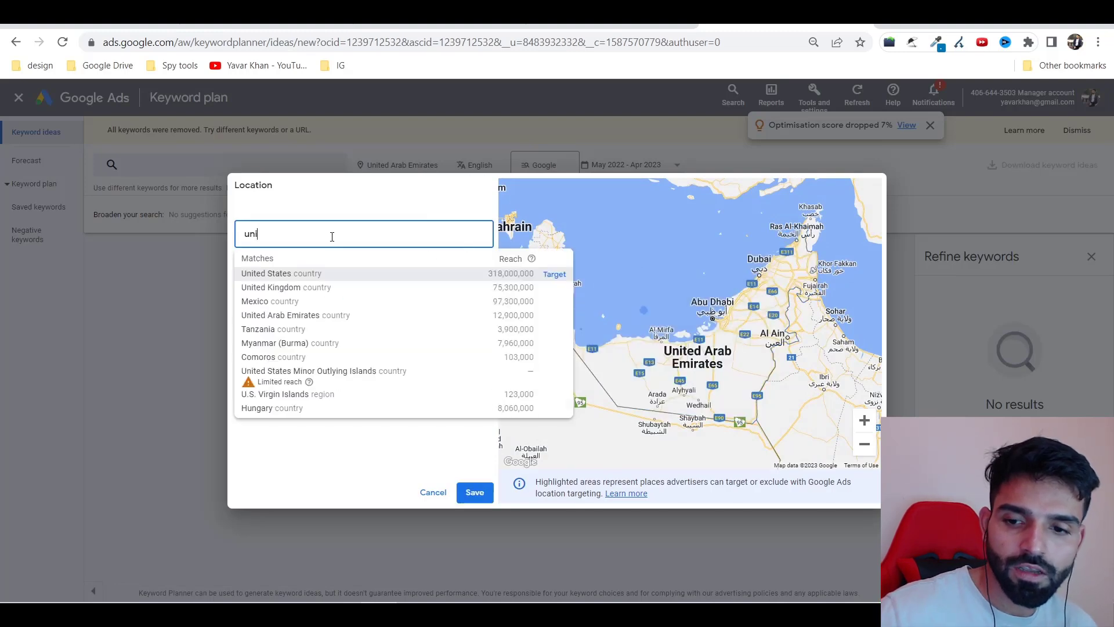
pyautogui.click(555, 274)
pyautogui.click(474, 493)
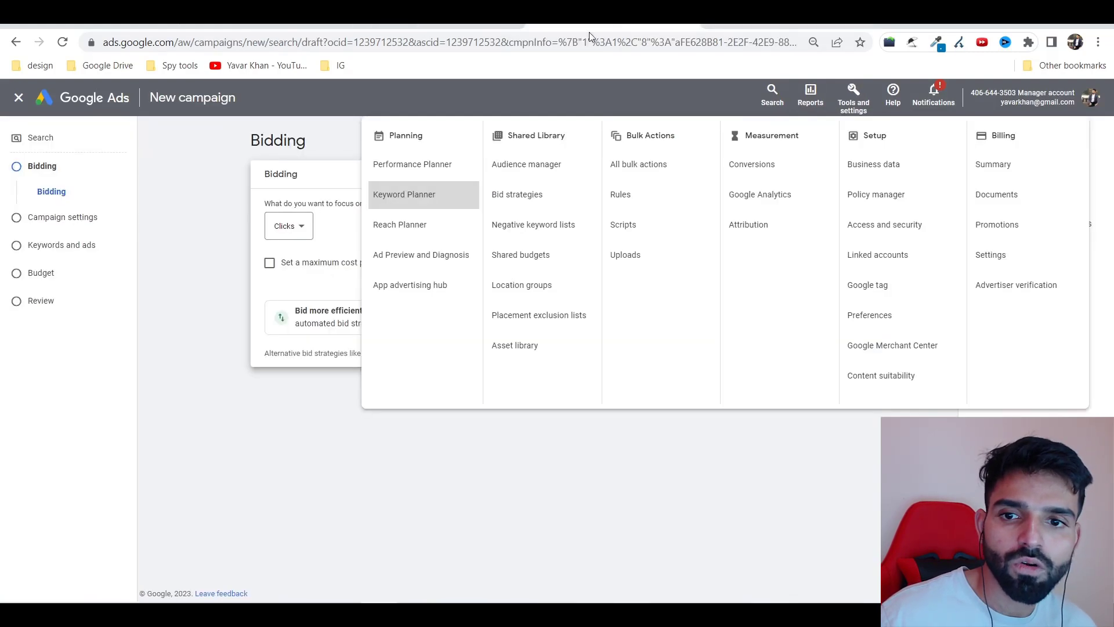
# - Back in the campaign draft, enable a maximum CPC bid limit of US$3.00 and proceed to the campaign settings
pyautogui.click(290, 272)
pyautogui.click(289, 271)
pyautogui.click(332, 305)
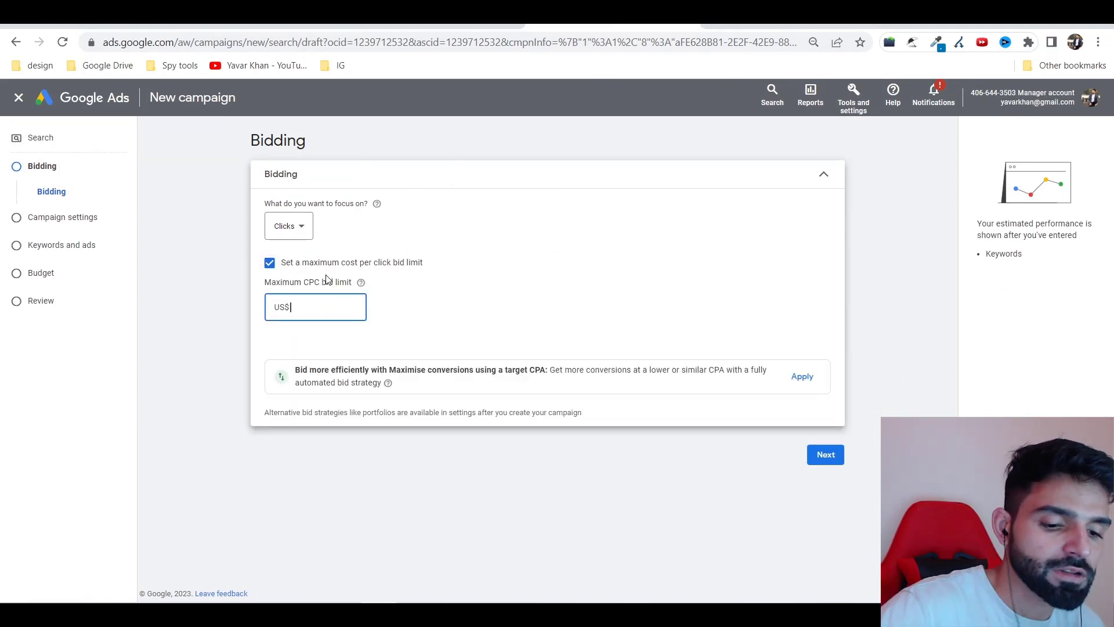
pyautogui.write('3')
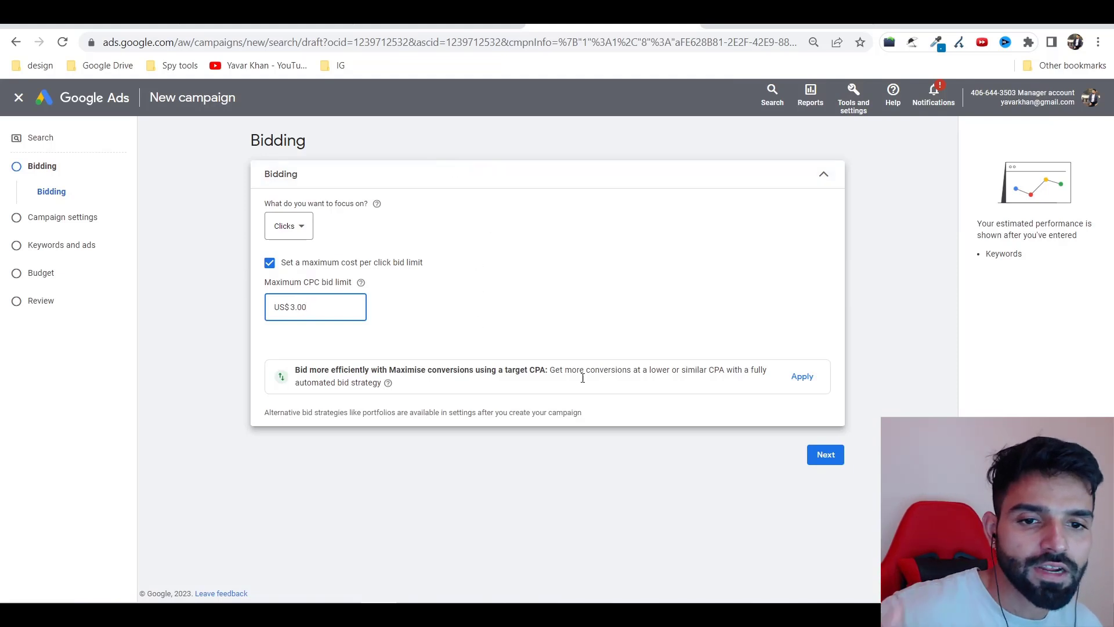
pyautogui.click(820, 461)
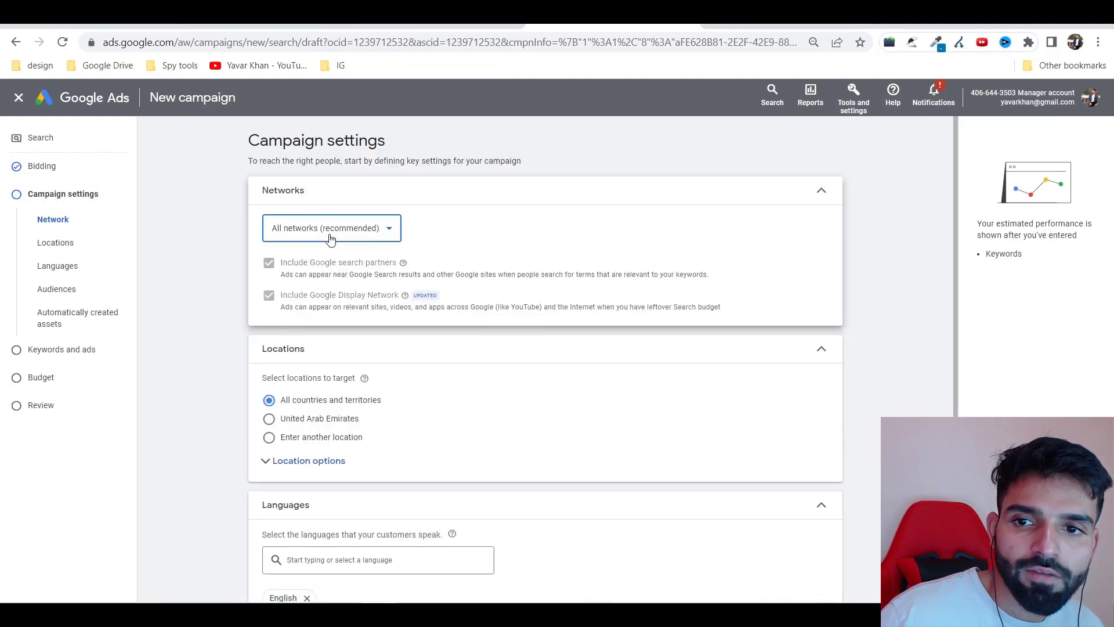
# - Choose the campaign's networks manually, keeping Google search partners and excluding the Google Display Network
pyautogui.click(330, 239)
pyautogui.click(311, 267)
pyautogui.click(269, 295)
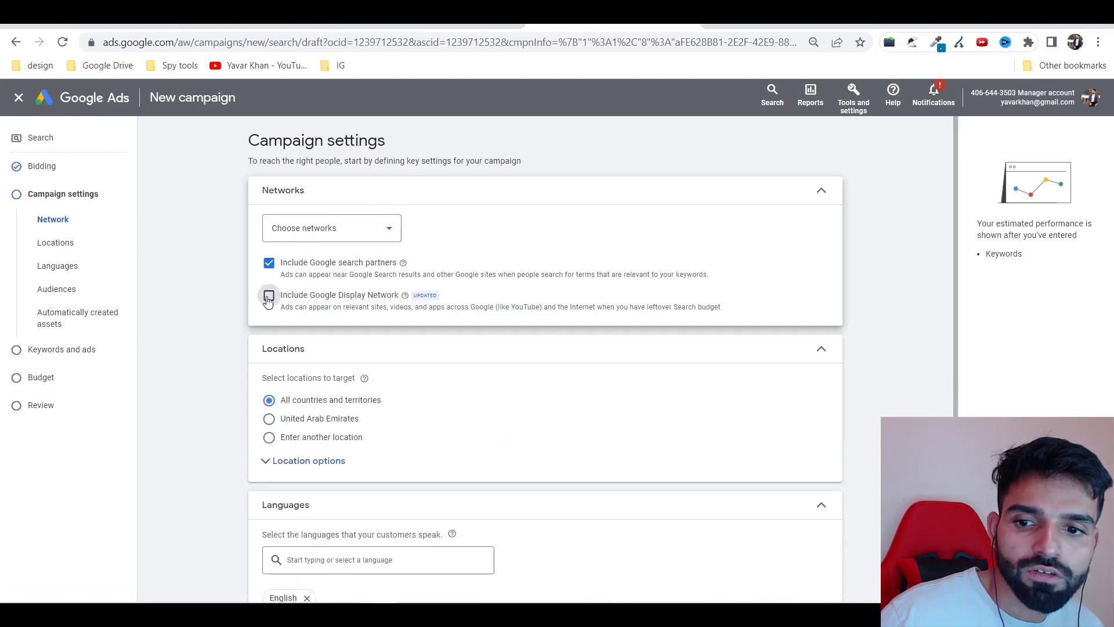
# - Target the United States as the campaign's location using the option to enter another location
pyautogui.scroll(-3, 290, 313)
pyautogui.click(302, 325)
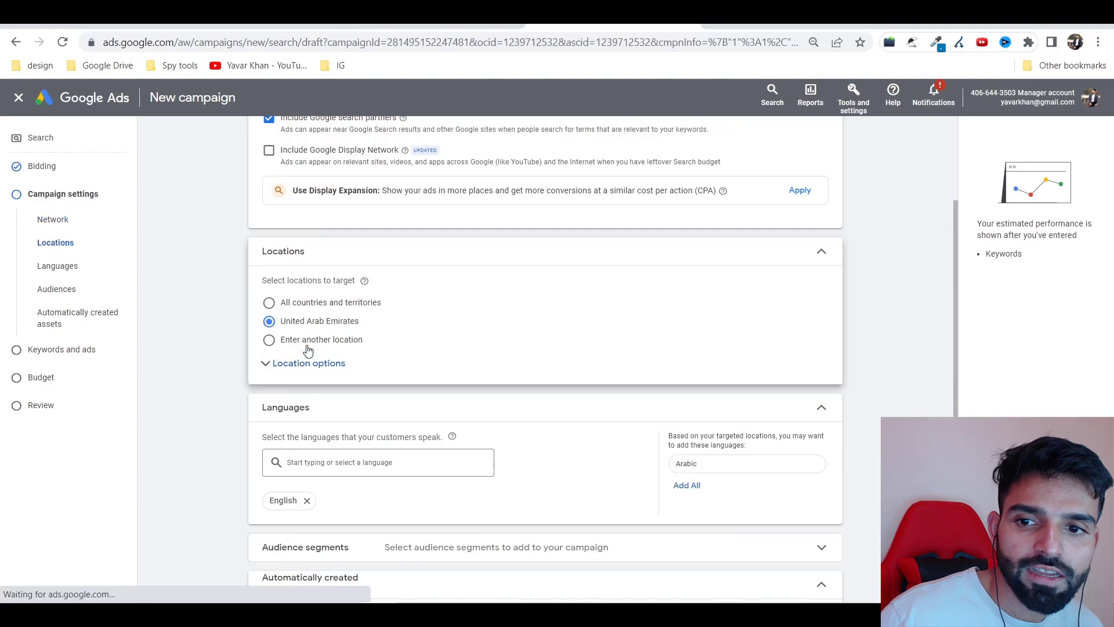
pyautogui.click(308, 341)
pyautogui.write('united')
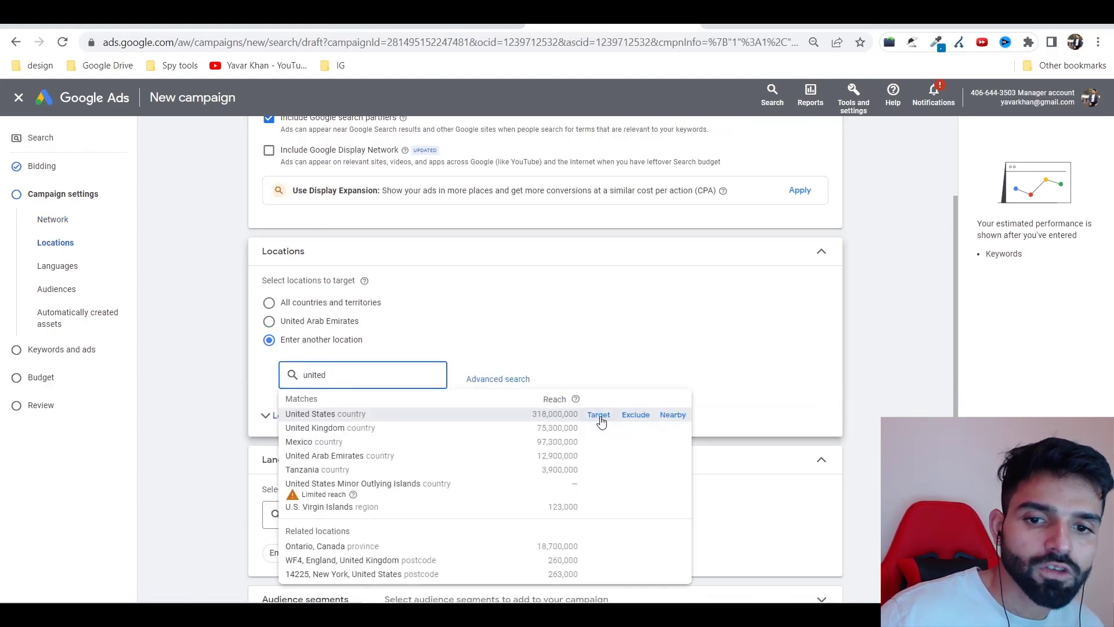
pyautogui.click(599, 417)
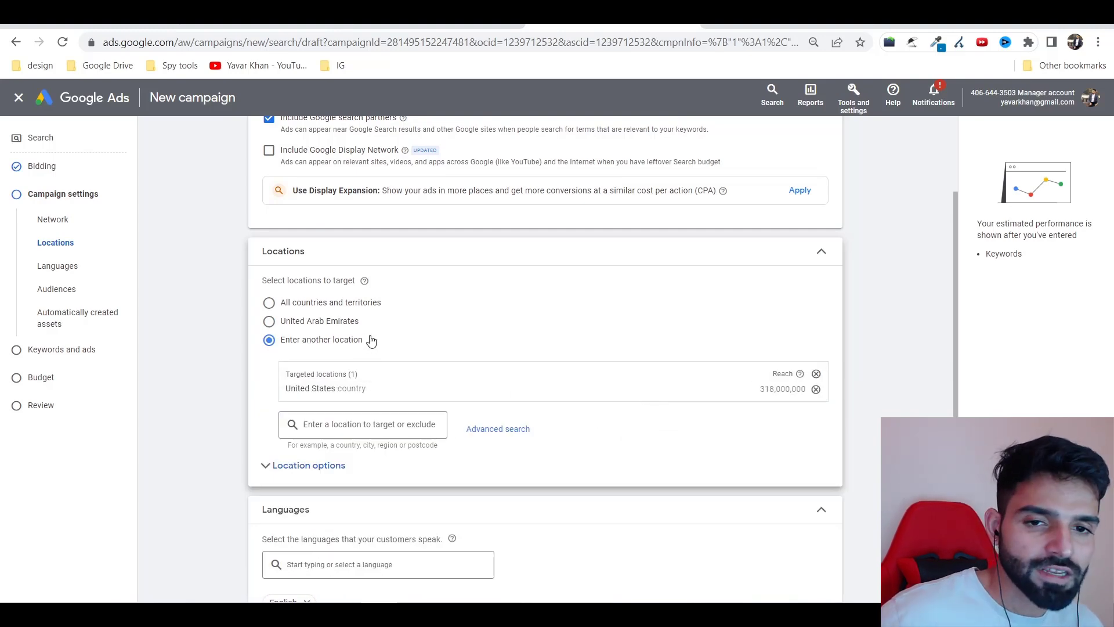
# - Check the Fast Brain Booster offer in the ClickBank marketplace and return to the campaign draft
pyautogui.click(94, 23)
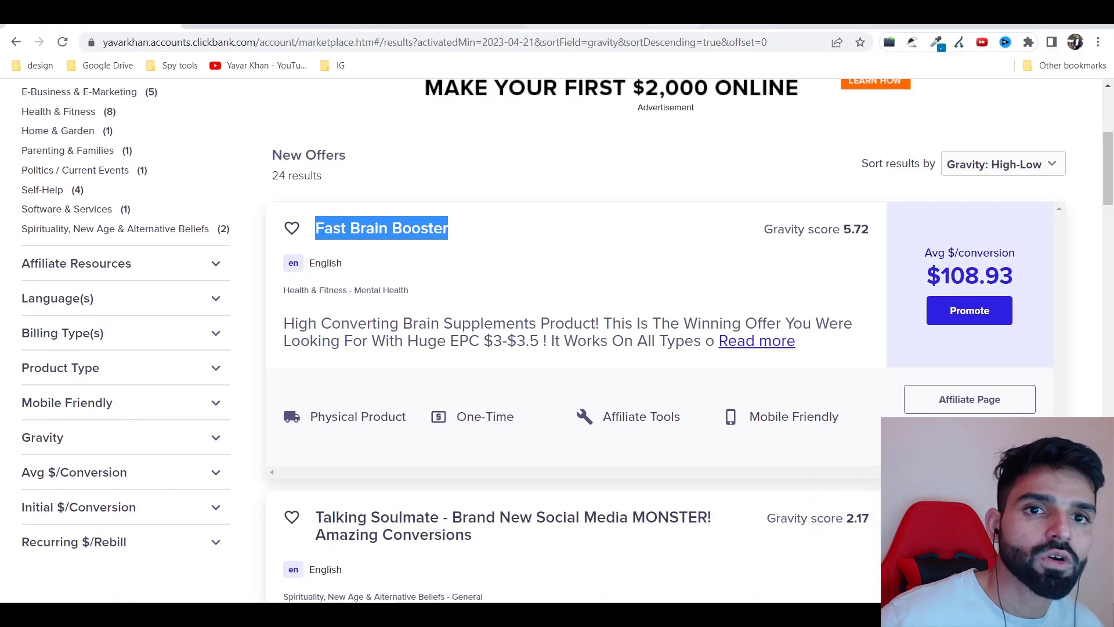
pyautogui.hotkey('ctrl', 'Tab')
pyautogui.hotkey('ctrl', 'shift', 'Tab')
# - Expand the additional campaign settings for ad rotation, dates, ad schedule and URL options
pyautogui.scroll(-5, 323, 348)
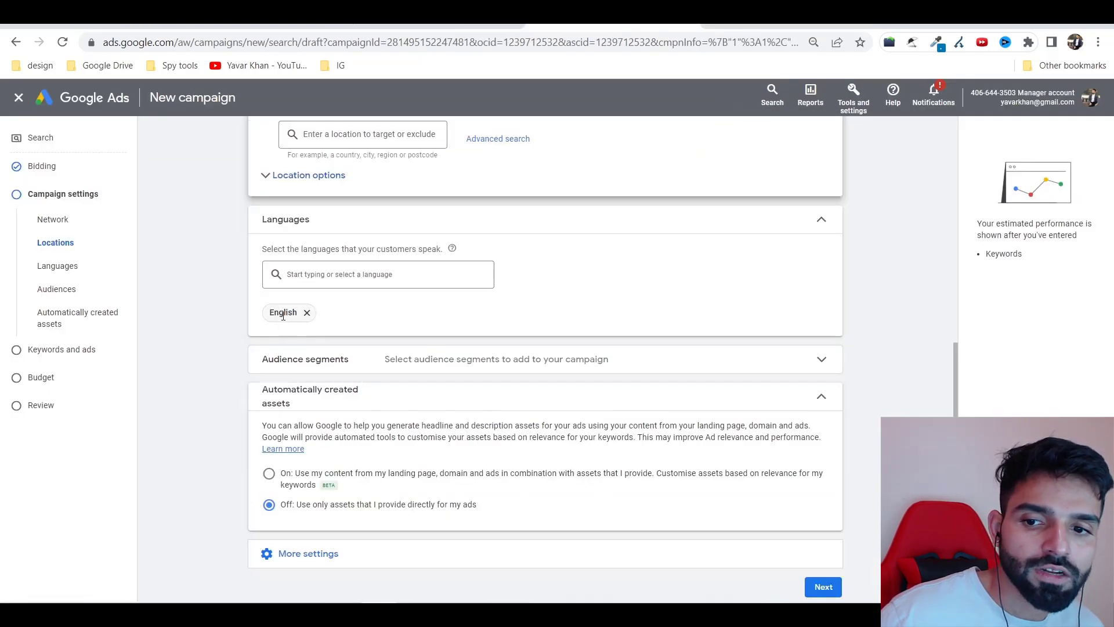
pyautogui.click(354, 543)
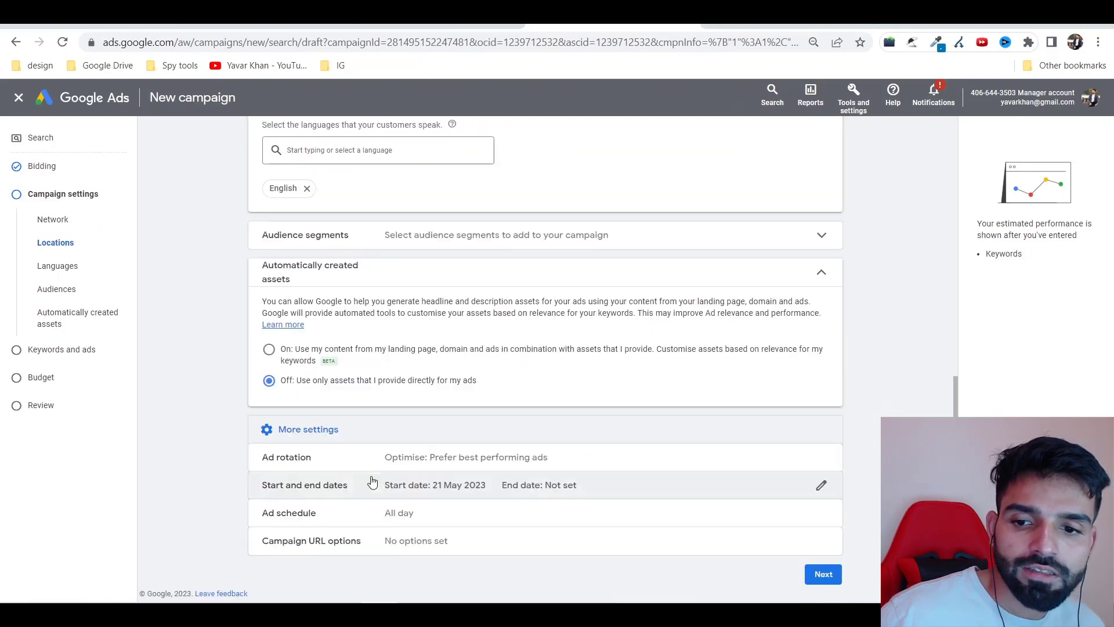
# - Continue to keywords and ads, copy the offer name from ClickBank and enter it as the phrase-match keyword "Fast Brain Booster"
pyautogui.click(819, 575)
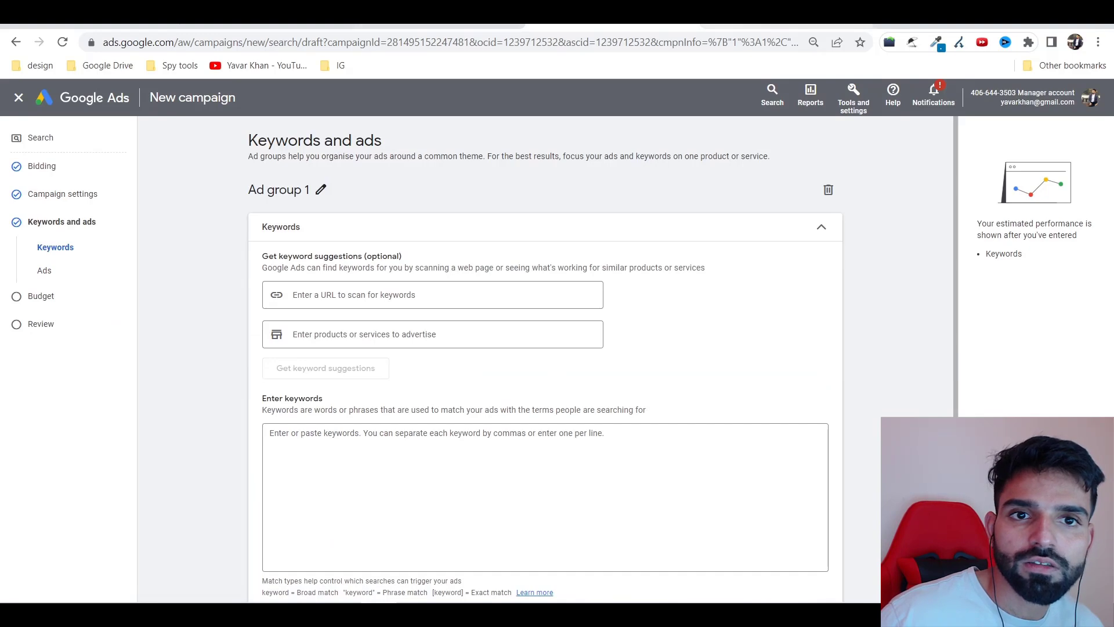
pyautogui.click(456, 29)
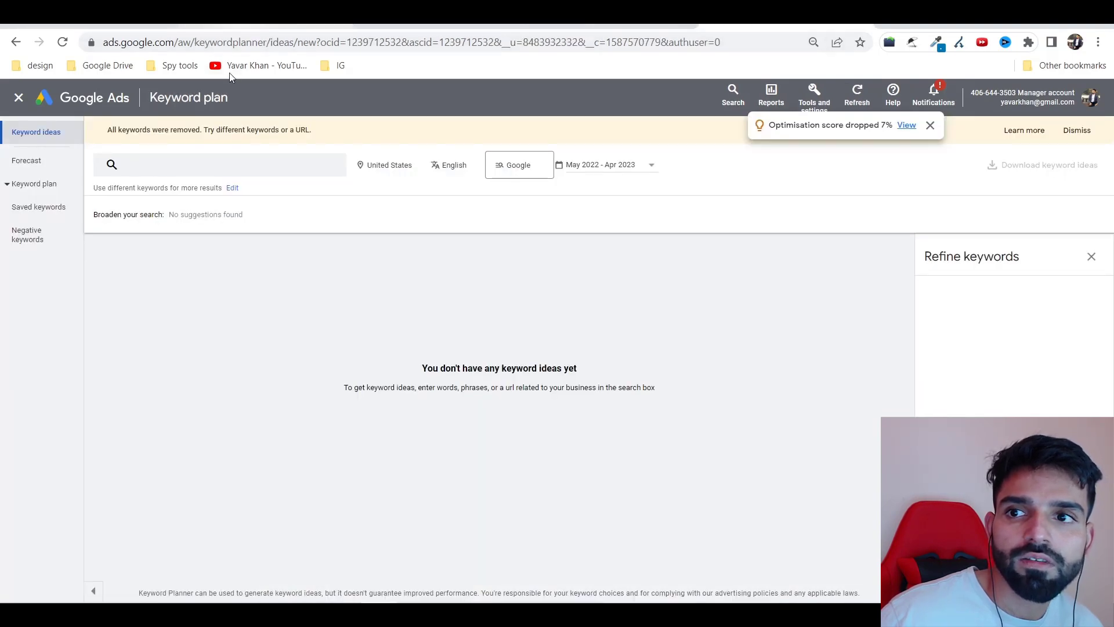
pyautogui.click(107, 27)
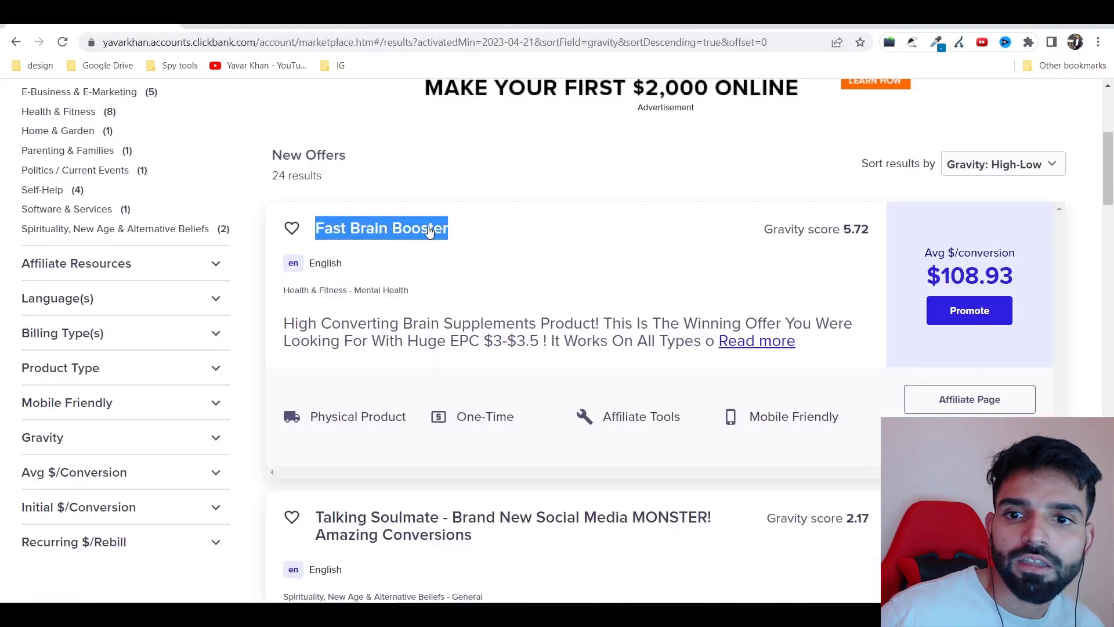
pyautogui.hotkey('ctrl', 'c')
pyautogui.click(803, 26)
pyautogui.click(613, 27)
pyautogui.click(414, 448)
pyautogui.hotkey('ctrl', 'v')
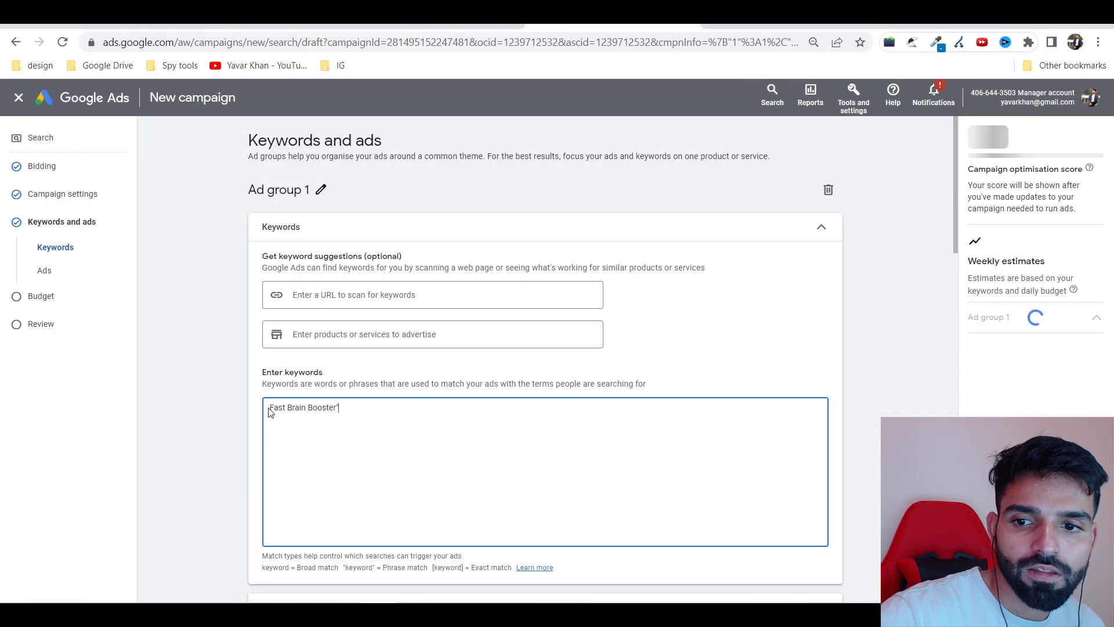
pyautogui.write('"')
# - Check the Google results and search suggestions for Fast Brain Booster for further keyword ideas, and return to the campaign draft
pyautogui.hotkey('alt', 'Tab')
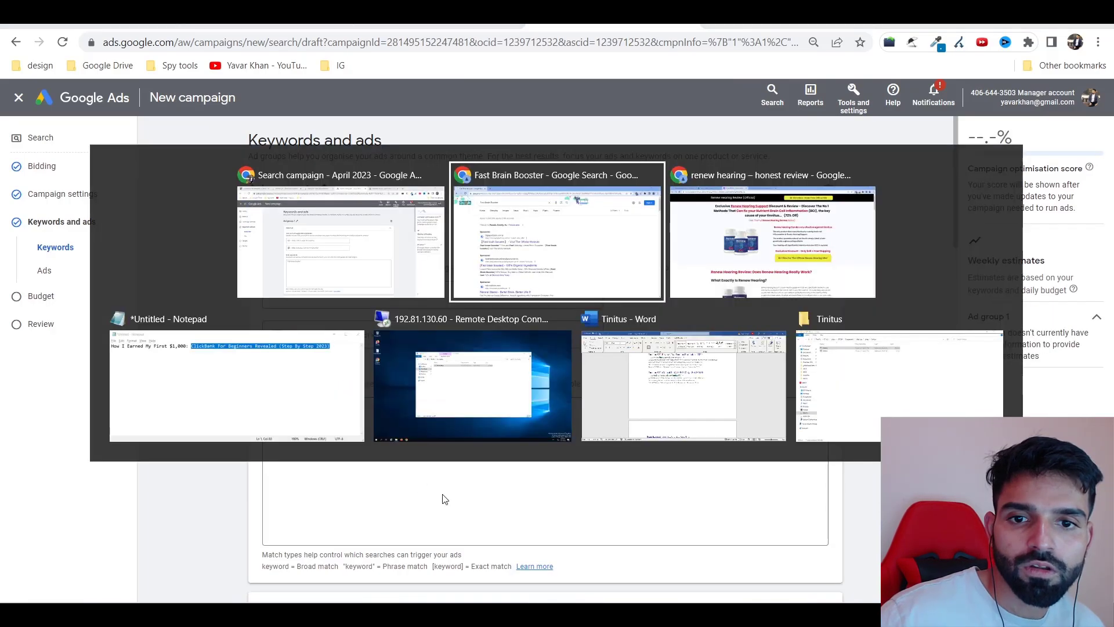
pyautogui.scroll(-15, 367, 460)
pyautogui.scroll(-18, 366, 461)
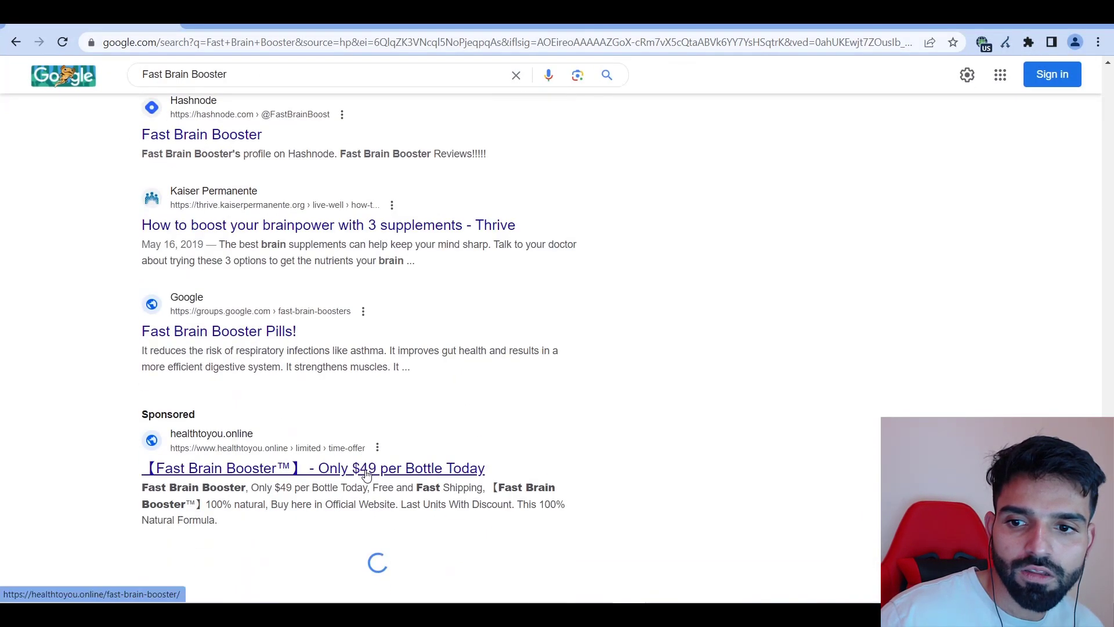
pyautogui.click(261, 70)
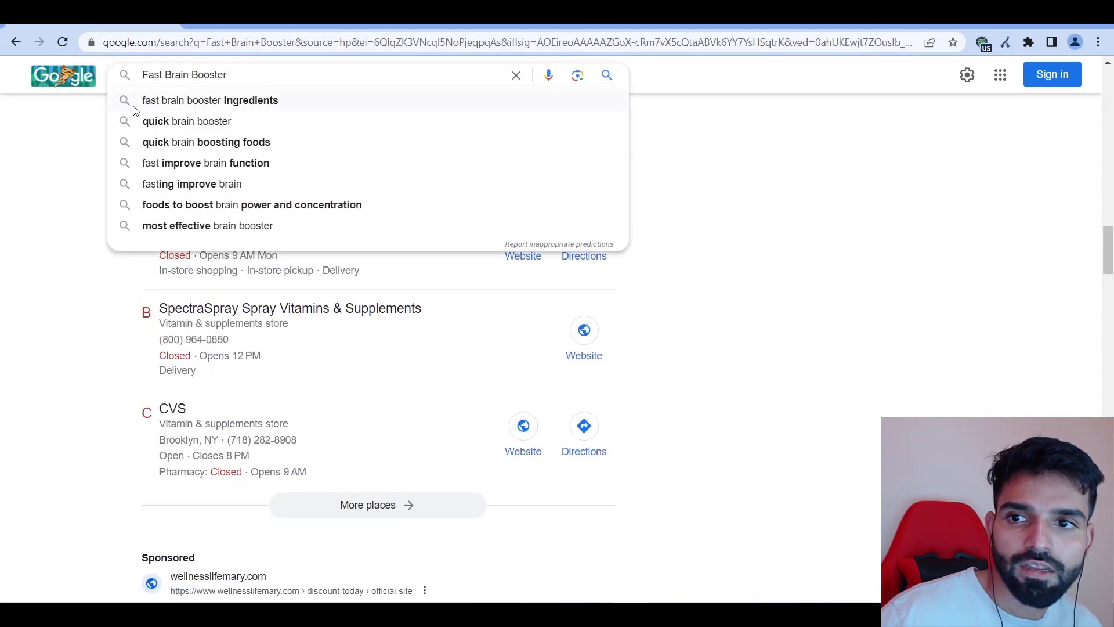
pyautogui.hotkey('alt', 'Tab')
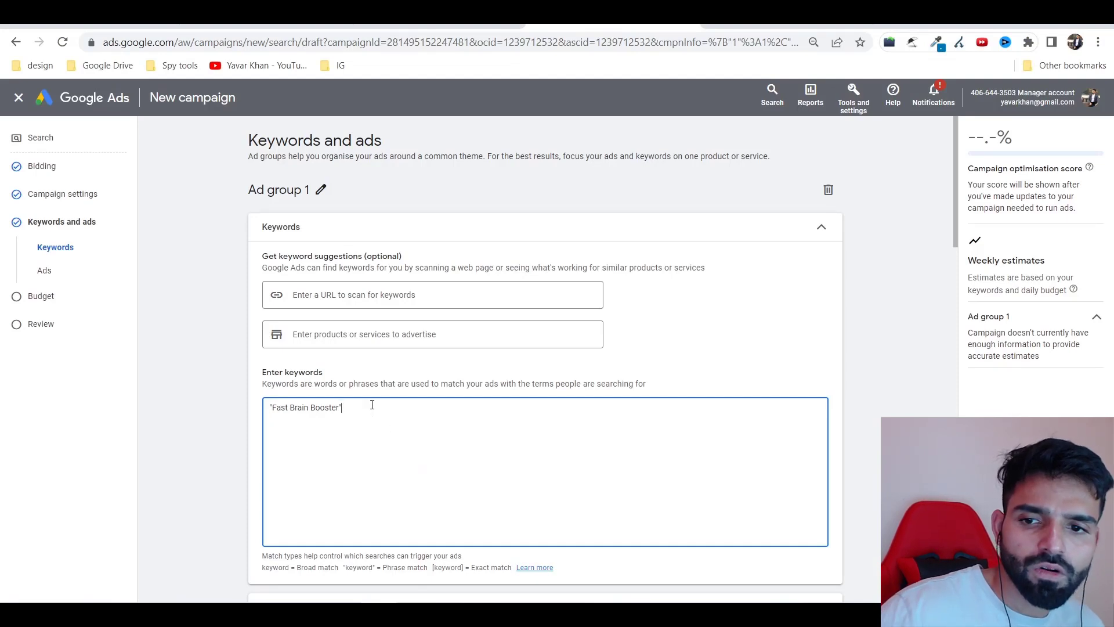
# - Add a second phrase-match keyword, "Fast Brain Booster reviews", on its own line
pyautogui.hotkey('ctrl', 'a')
pyautogui.hotkey('ctrl', 'c')
pyautogui.click(383, 422)
pyautogui.hotkey('ctrl', 'v')
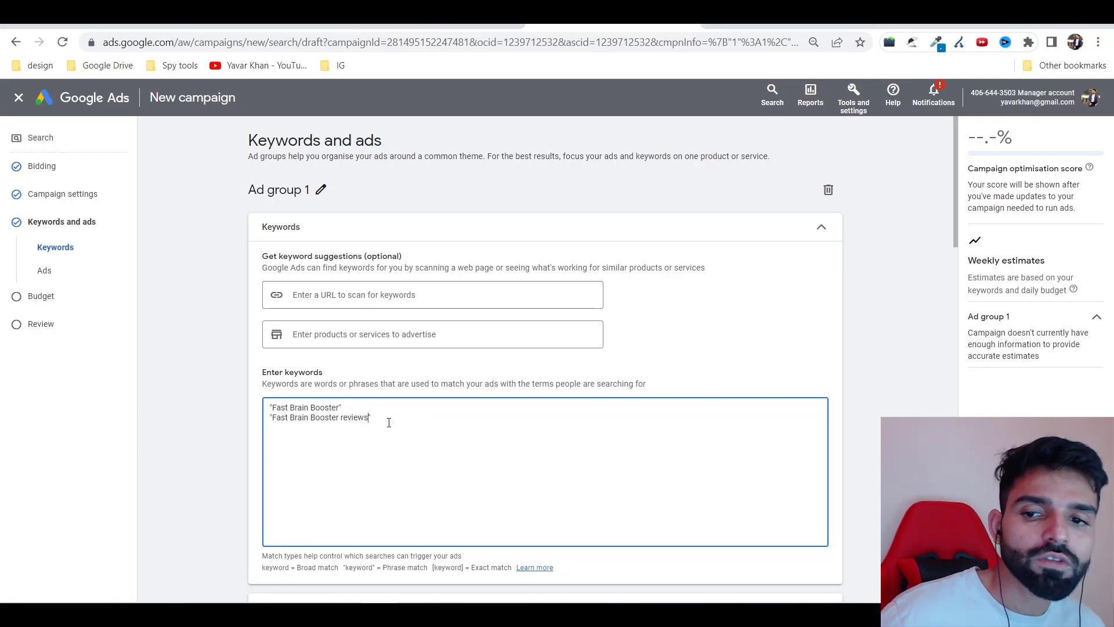
pyautogui.hotkey('ctrl', 'a')
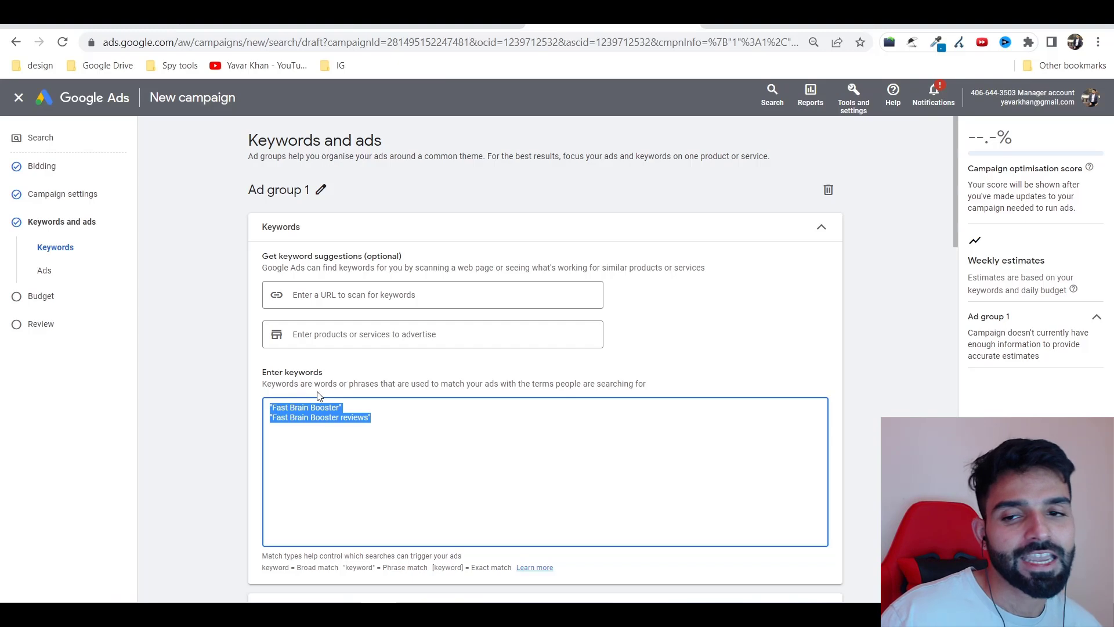
# - Set the ad's final URL to google.com
pyautogui.scroll(-7, 316, 340)
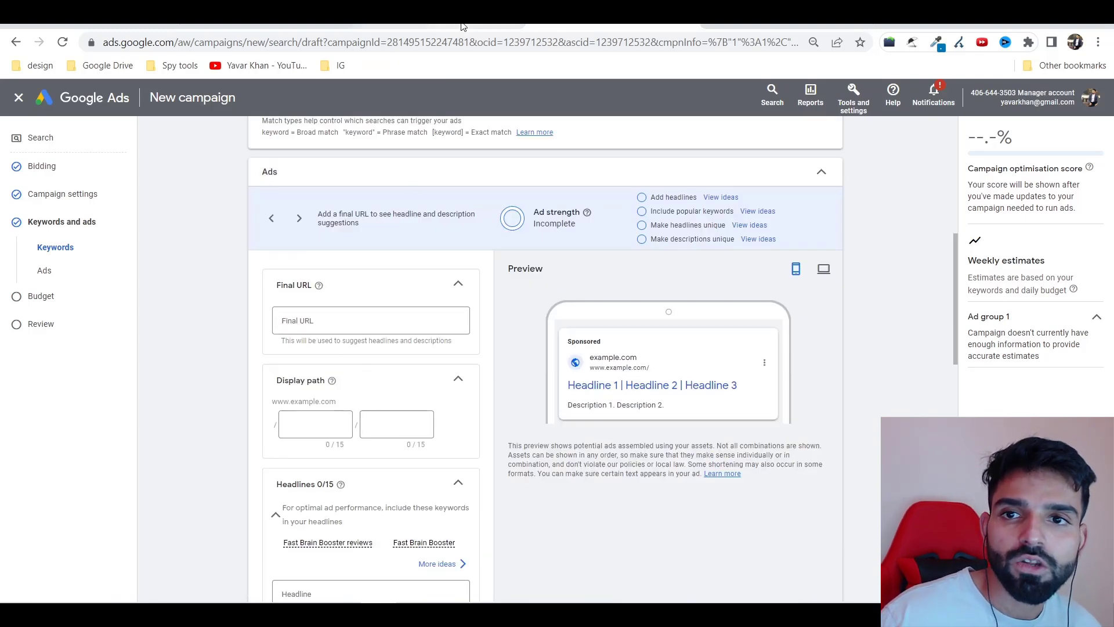
pyautogui.hotkey('alt', 'Tab')
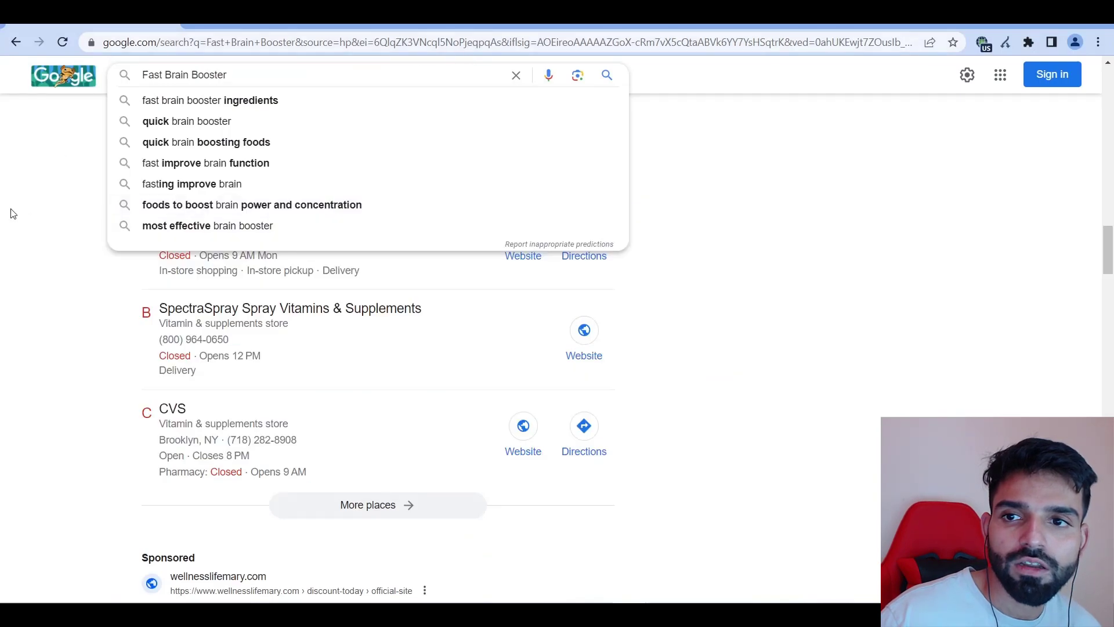
pyautogui.click(17, 211)
pyautogui.scroll(8, 286, 238)
pyautogui.hotkey('alt', 'Tab')
pyautogui.click(366, 320)
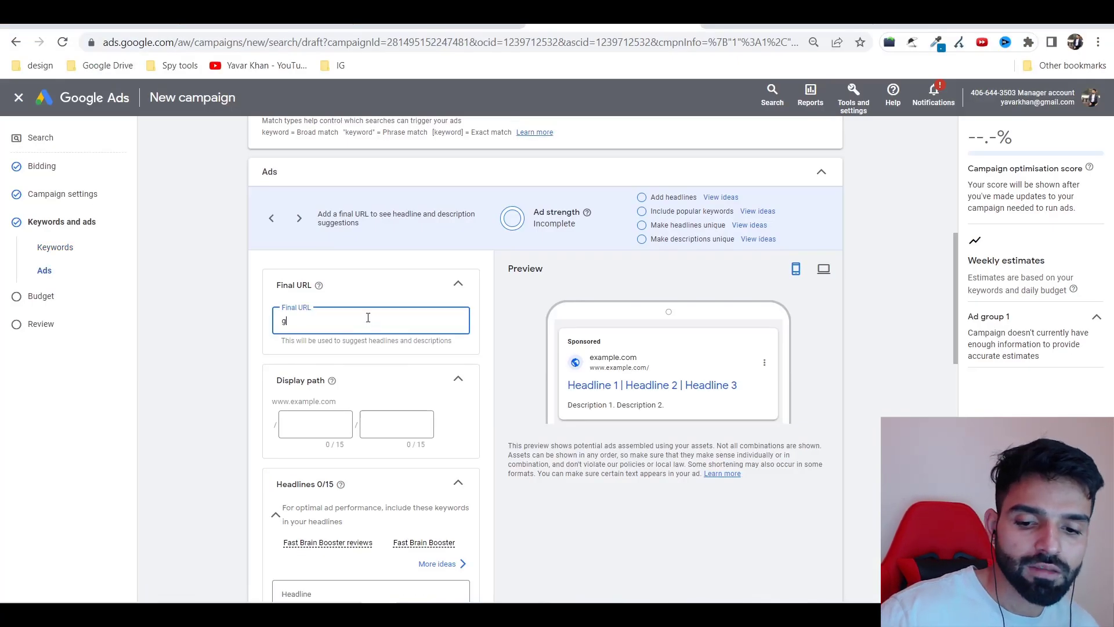
pyautogui.write('gool.c')
pyautogui.press('BackSpace')
pyautogui.press('BackSpace')
pyautogui.press('BackSpace')
pyautogui.write('gle.c')
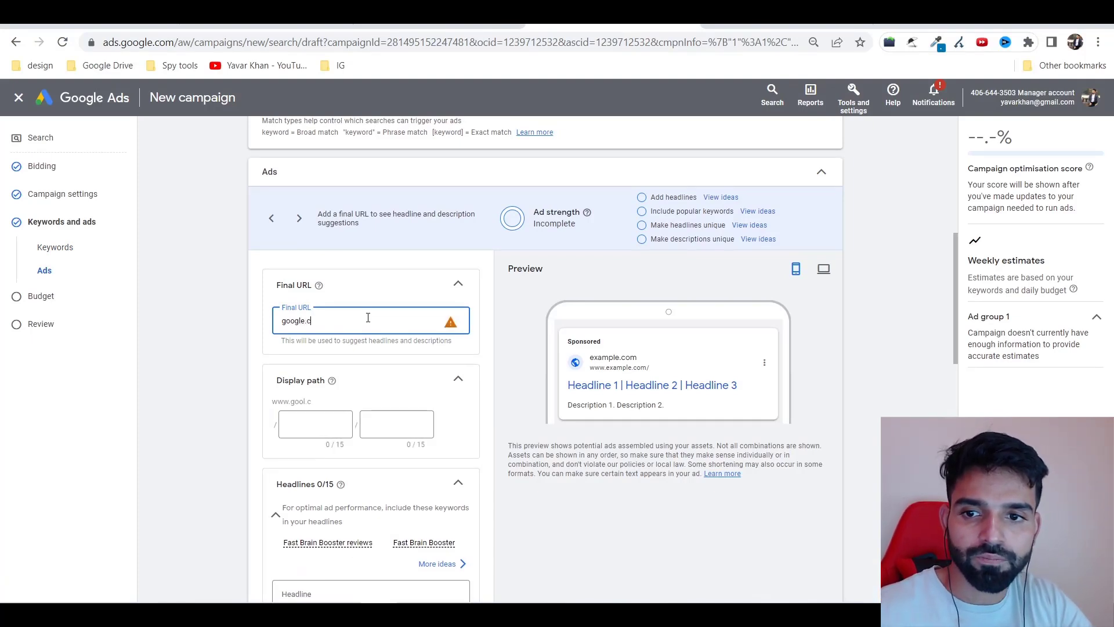
pyautogui.write('om')
# - Open more headline ideas and copy the suggested keyword "Fast Brain Booster reviews" into the first headline
pyautogui.scroll(-1, 304, 345)
pyautogui.scroll(-2, 348, 363)
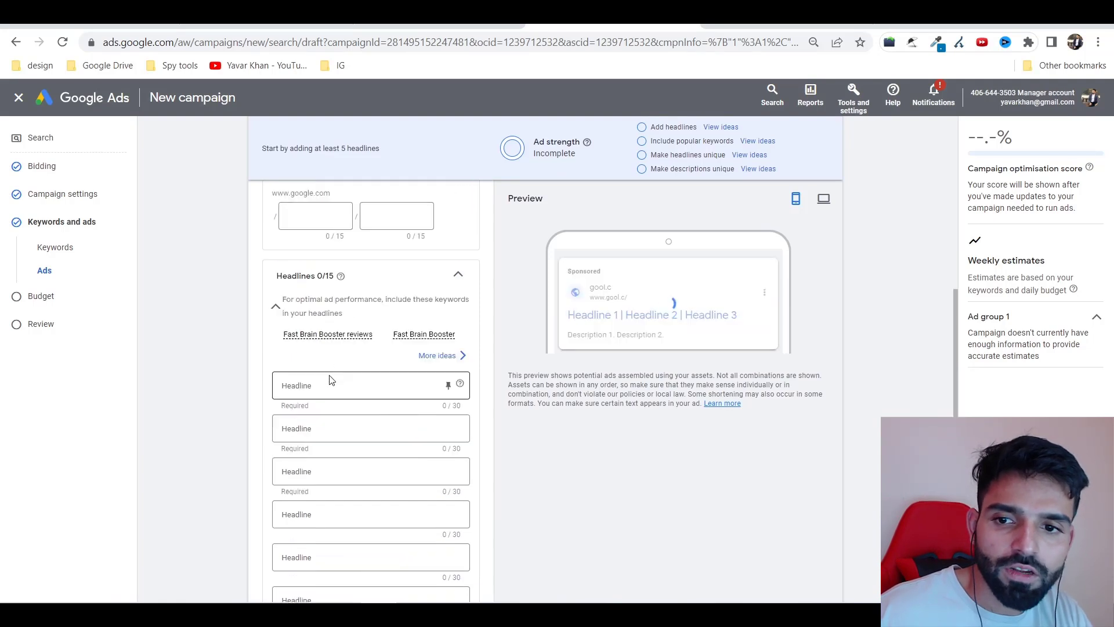
pyautogui.moveTo(290, 340)
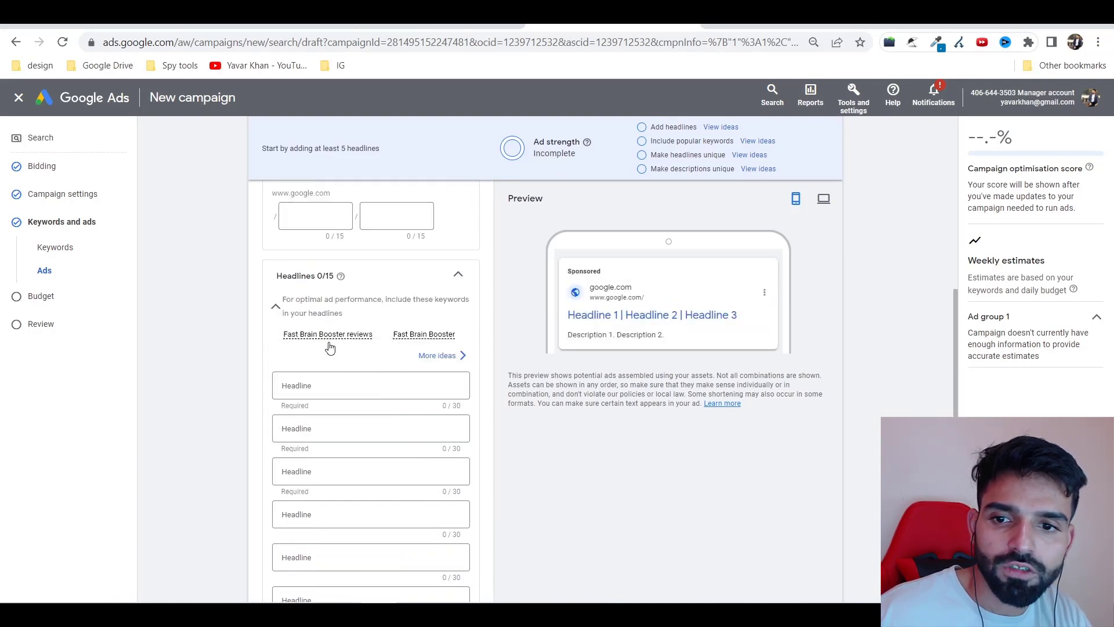
pyautogui.click(440, 356)
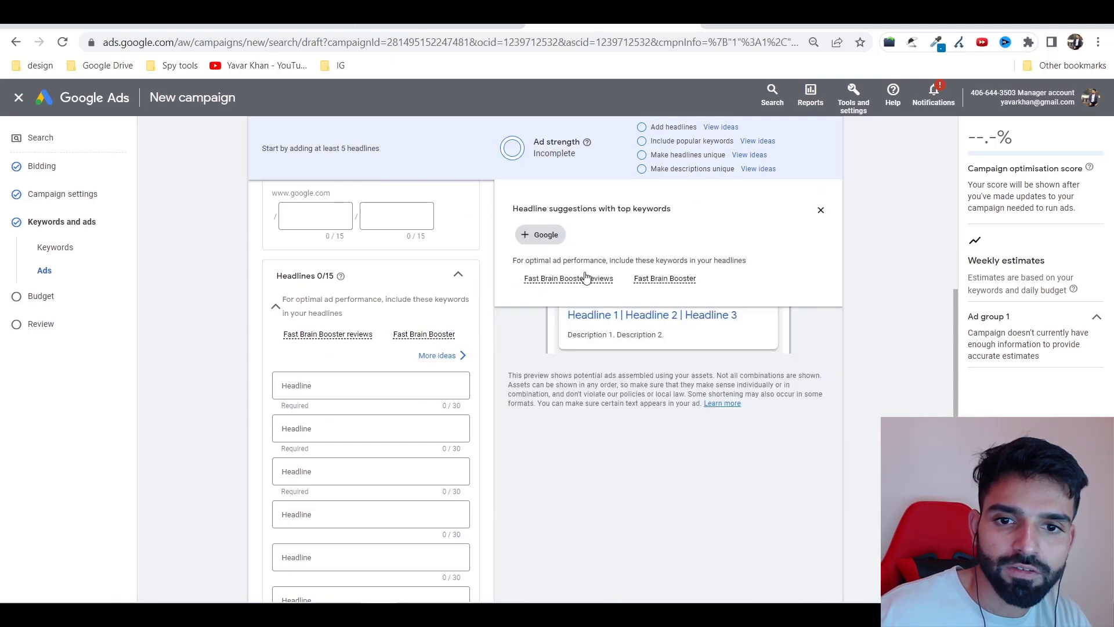
pyautogui.tripleClick(580, 280)
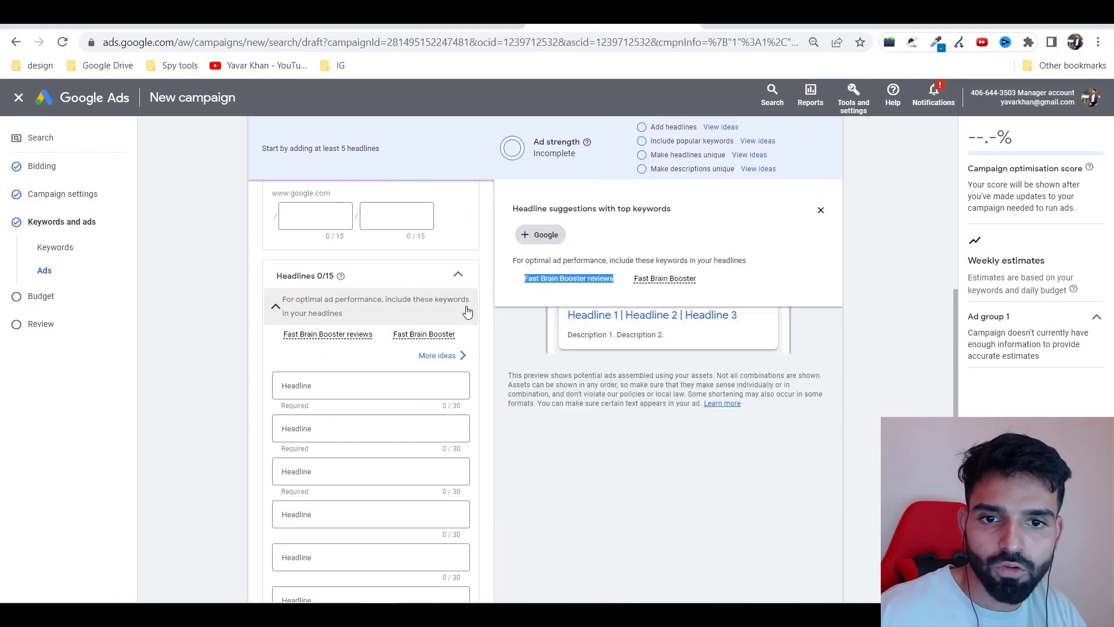
pyautogui.click(348, 383)
pyautogui.hotkey('ctrl', 'v')
# - Fill the second headline with "Fast Brain Booster" by pasting the copied keyword and removing the word "reviews"
pyautogui.click(327, 426)
pyautogui.hotkey('ctrl', 'v')
pyautogui.hotkey('shift', 'Left')
pyautogui.hotkey('shift', 'Left')
pyautogui.hotkey('shift', 'Left')
pyautogui.hotkey('shift', 'Left')
pyautogui.hotkey('shift', 'Left')
pyautogui.hotkey('shift', 'Left')
pyautogui.hotkey('shift', 'Left')
pyautogui.hotkey('shift', 'Left')
pyautogui.press('BackSpace')
# - Copy the title of the first sponsored Google result for Fast Brain Booster into the third headline
pyautogui.hotkey('alt', 'Tab')
pyautogui.moveTo(99, 320); pyautogui.dragTo(17, 258)
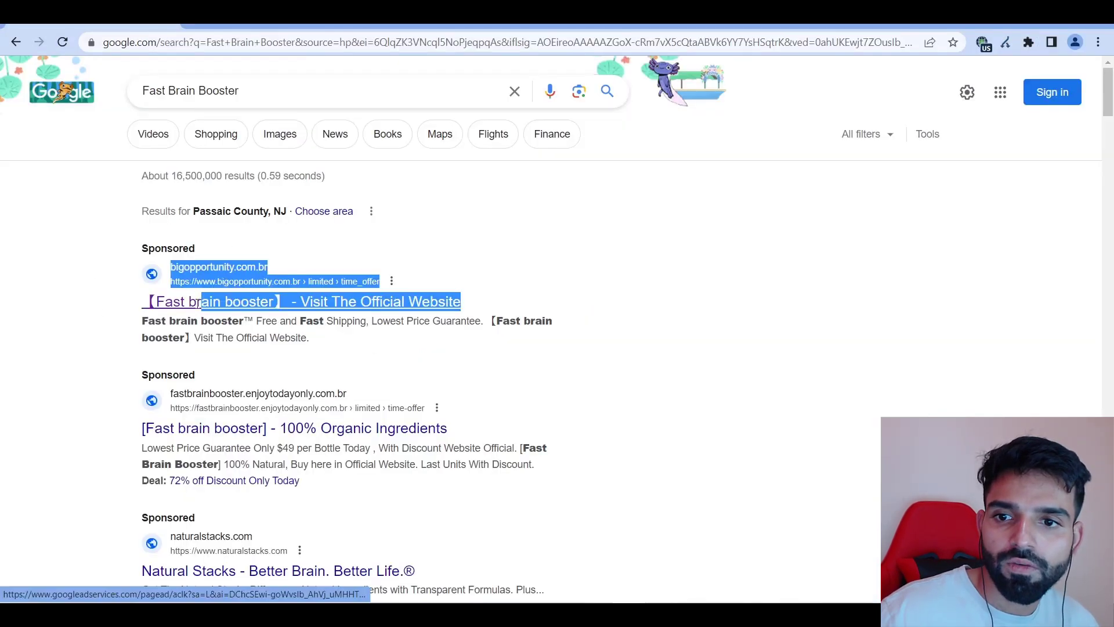
pyautogui.hotkey('ctrl', 'c')
pyautogui.hotkey('alt', 'Tab')
pyautogui.click(360, 469)
pyautogui.hotkey('ctrl', 'v')
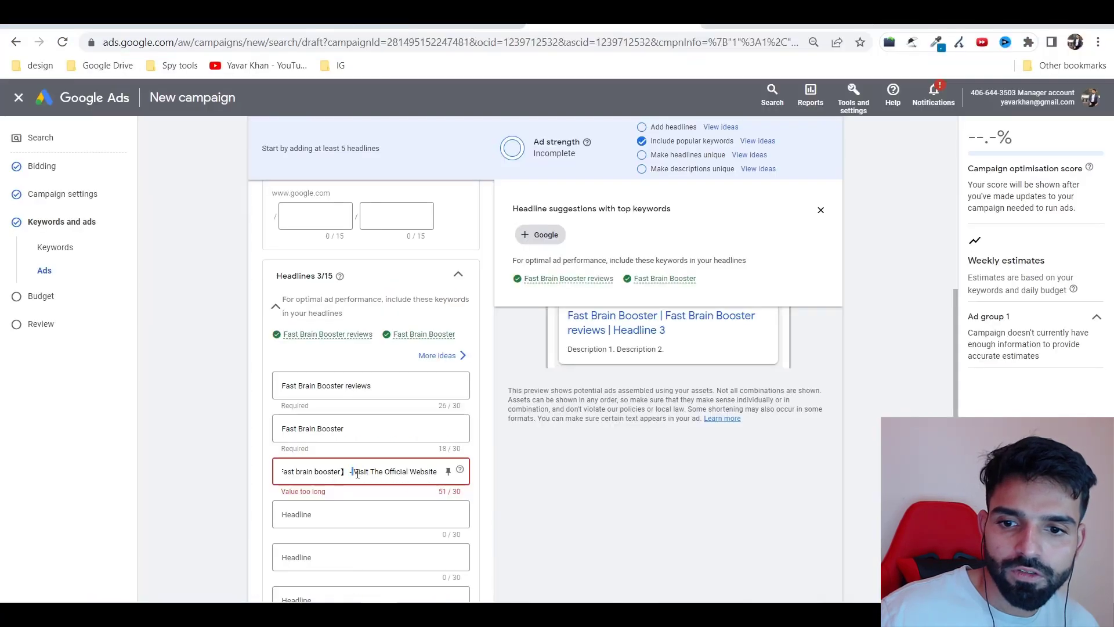
# - Move "Visit The Official Website" from the third headline to the fourth, leaving only "【Fast brain booster】" in the third
pyautogui.click(354, 472)
pyautogui.hotkey('shift', 'End')
pyautogui.hotkey('ctrl', 'x')
pyautogui.click(349, 511)
pyautogui.hotkey('ctrl', 'v')
pyautogui.click(394, 472)
pyautogui.press('BackSpace')
pyautogui.press('BackSpace')
# - Enter "Special Offer" as the fifth headline and "(Fast brain booster)" in round brackets as the sixth
pyautogui.click(345, 553)
pyautogui.write('Special Offer')
pyautogui.tripleClick(383, 459)
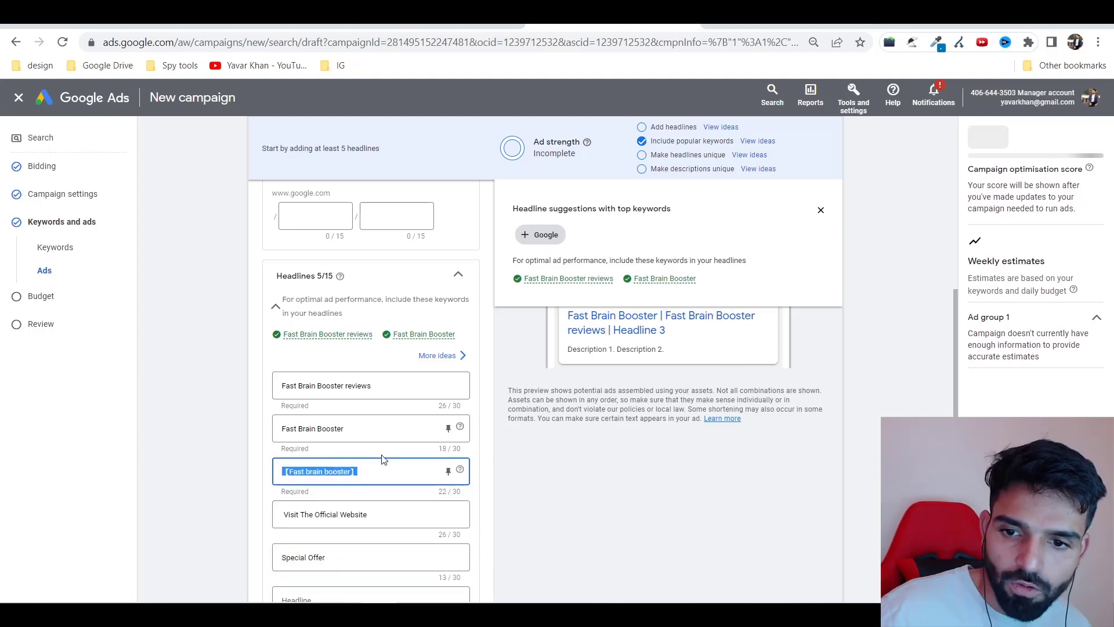
pyautogui.hotkey('ctrl', 'c')
pyautogui.scroll(-3, 383, 458)
pyautogui.click(339, 411)
pyautogui.hotkey('ctrl', 'v')
pyautogui.hotkey('ctrl', 'z')
pyautogui.click(394, 456)
pyautogui.hotkey('ctrl', 'v')
pyautogui.press('BackSpace')
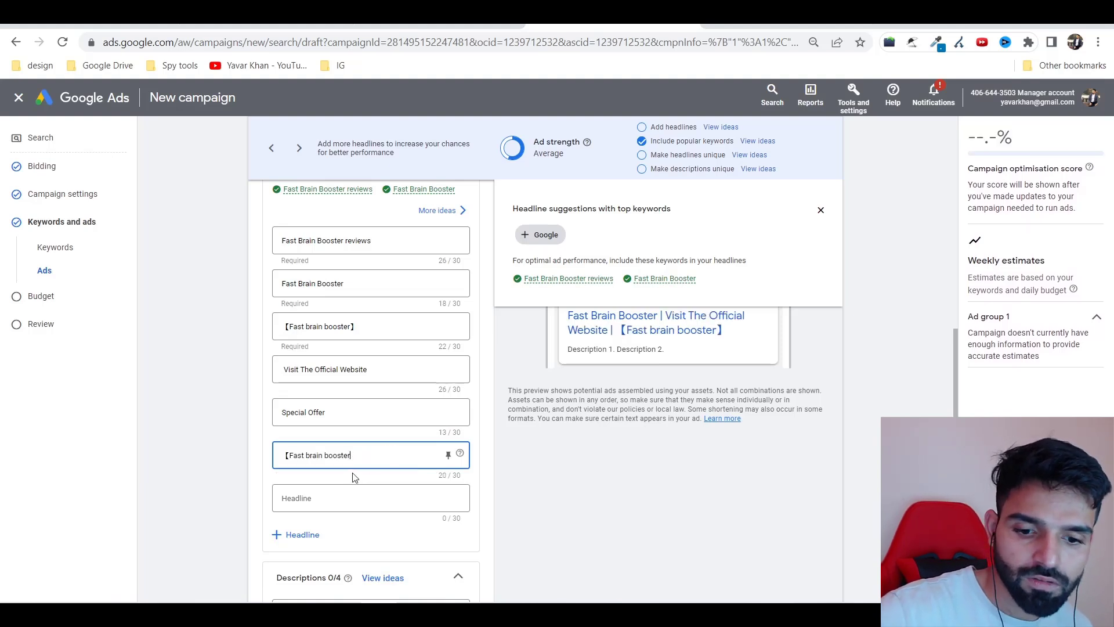
pyautogui.write(')')
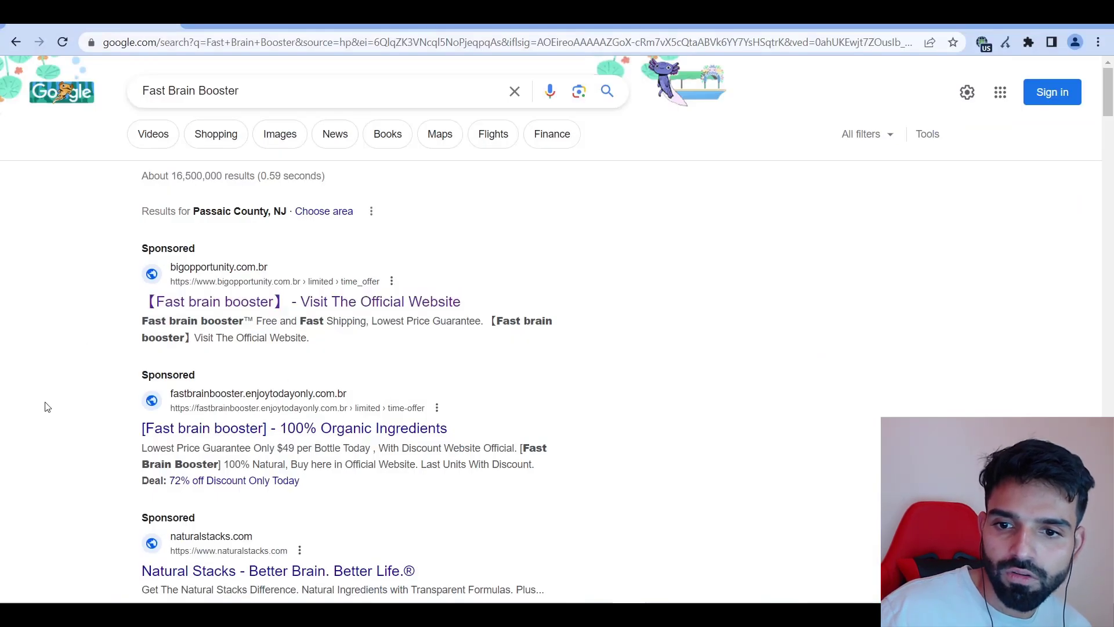
# - Copy "100% Organic Ingredients" from the second sponsored result into the seventh headline and reword it to "100% FDA Approved"
pyautogui.moveTo(485, 428); pyautogui.dragTo(280, 428)
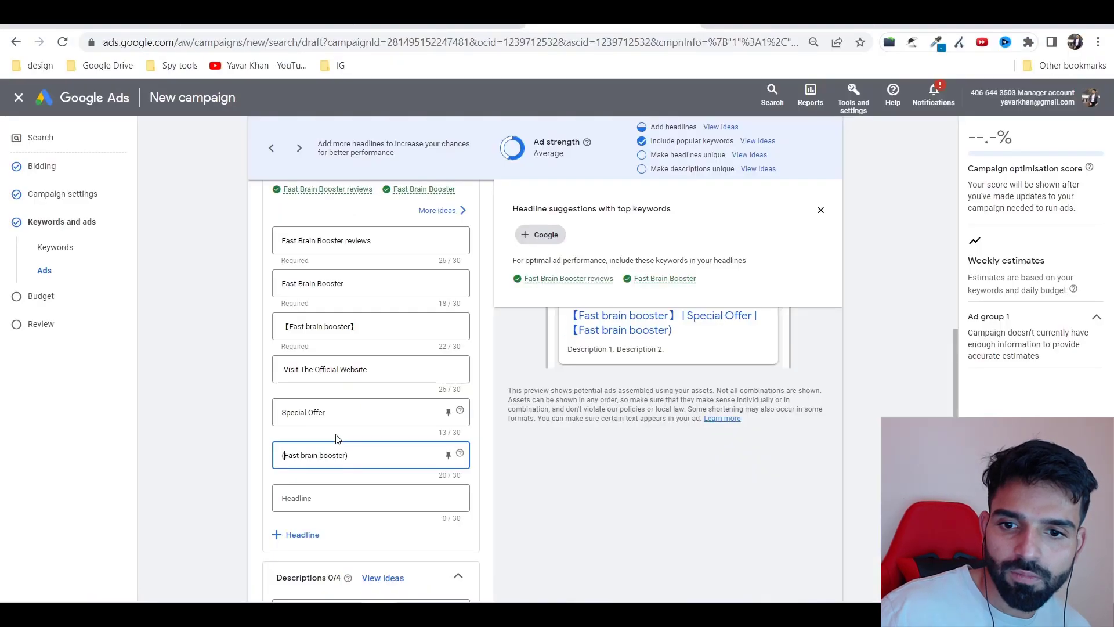
pyautogui.click(323, 498)
pyautogui.hotkey('ctrl', 'v')
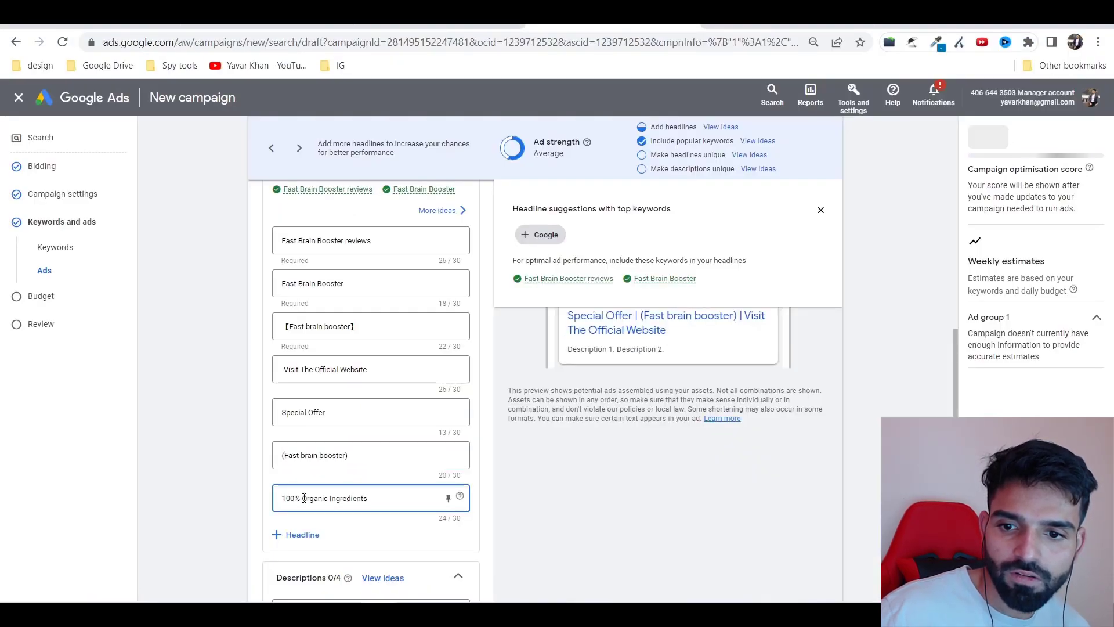
pyautogui.moveTo(301, 500); pyautogui.dragTo(502, 510)
pyautogui.write('FDA A')
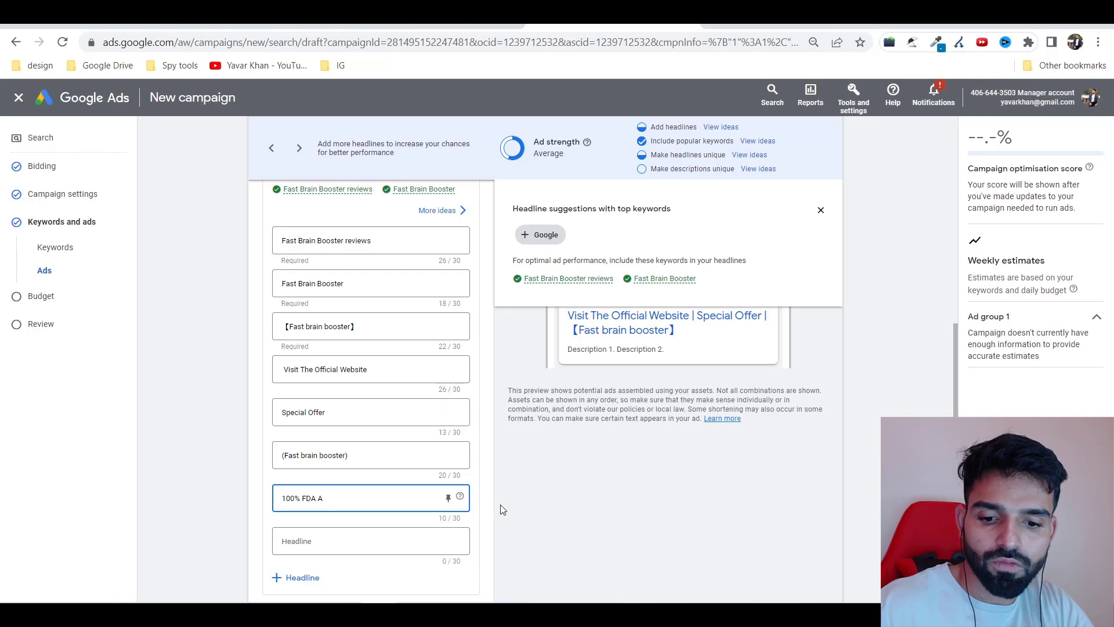
# - Fill the first description with the top sponsored result's text "Fast brain booster™ Free and Fast Shipping, Lowest Price Guarantee."
pyautogui.hotkey('alt', 'Tab')
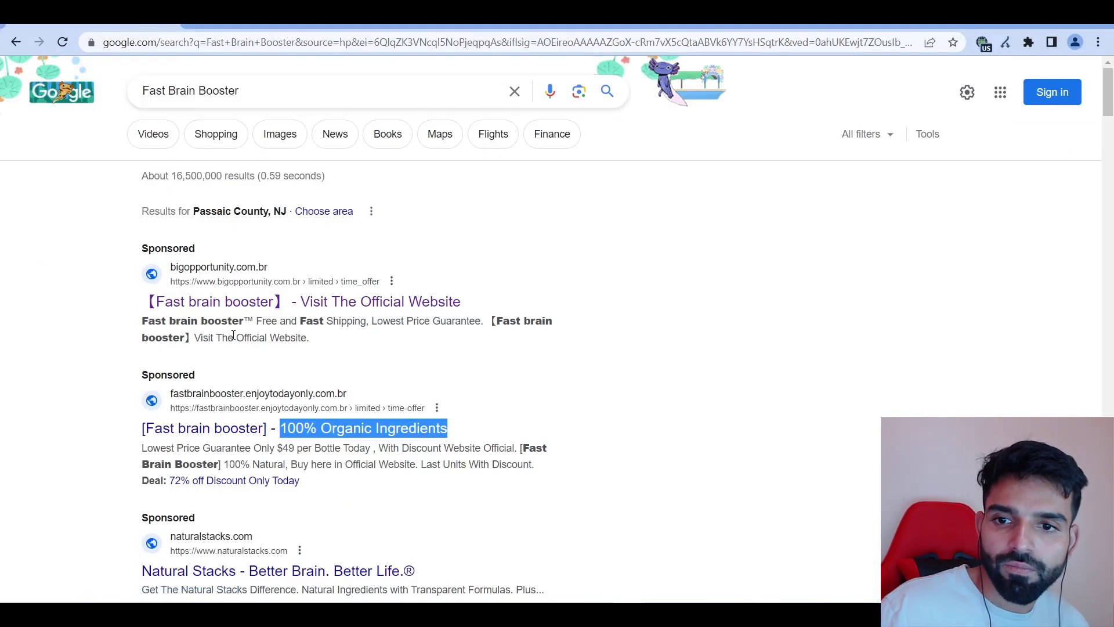
pyautogui.moveTo(145, 323); pyautogui.dragTo(487, 323)
pyautogui.hotkey('alt', 'Tab')
pyautogui.scroll(-3, 343, 493)
pyautogui.click(303, 509)
pyautogui.write('Fast brain booster)')
# - Fill the second description with the second sponsored result's text "100% Natural, Buy here in Official Website. Last Units With Discount."
pyautogui.hotkey('alt', 'Tab')
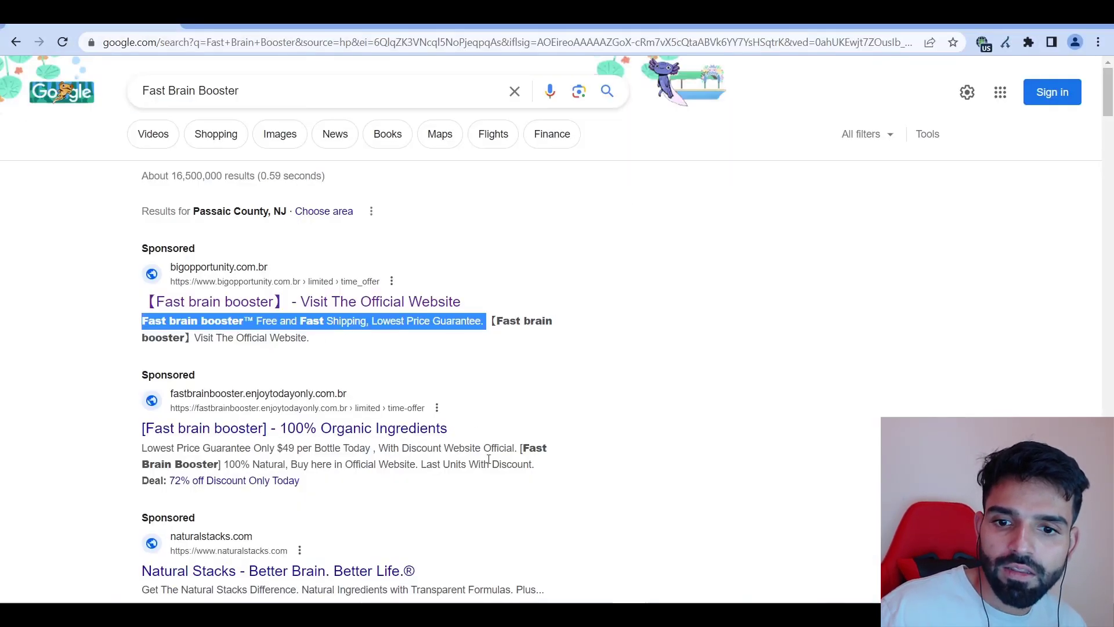
pyautogui.moveTo(420, 465); pyautogui.dragTo(480, 465)
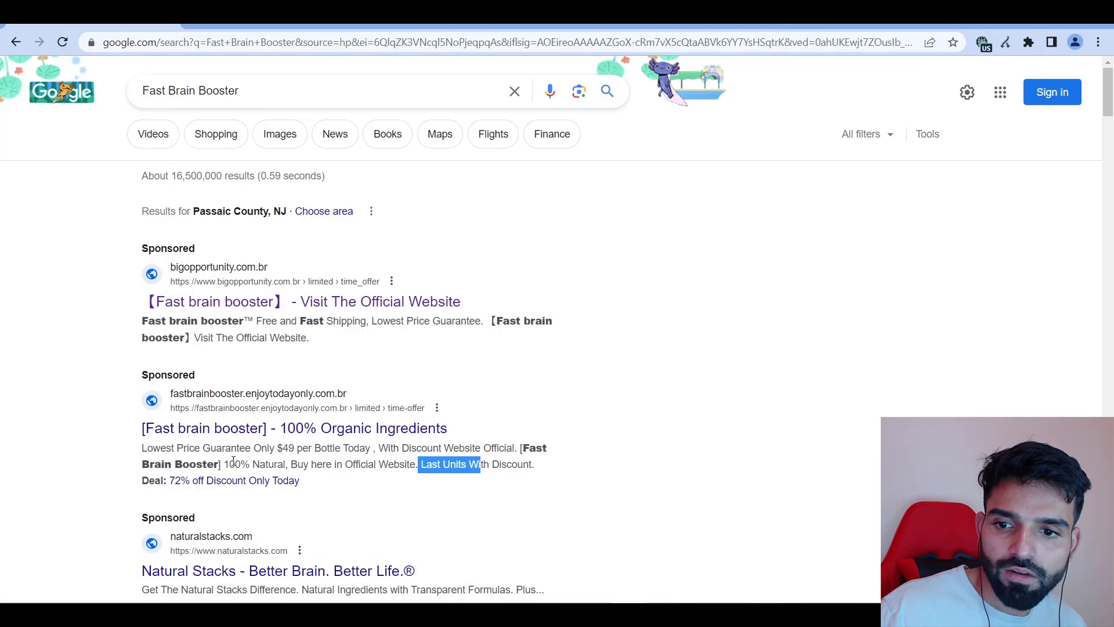
pyautogui.moveTo(226, 464); pyautogui.dragTo(535, 464)
pyautogui.hotkey('alt', 'Tab')
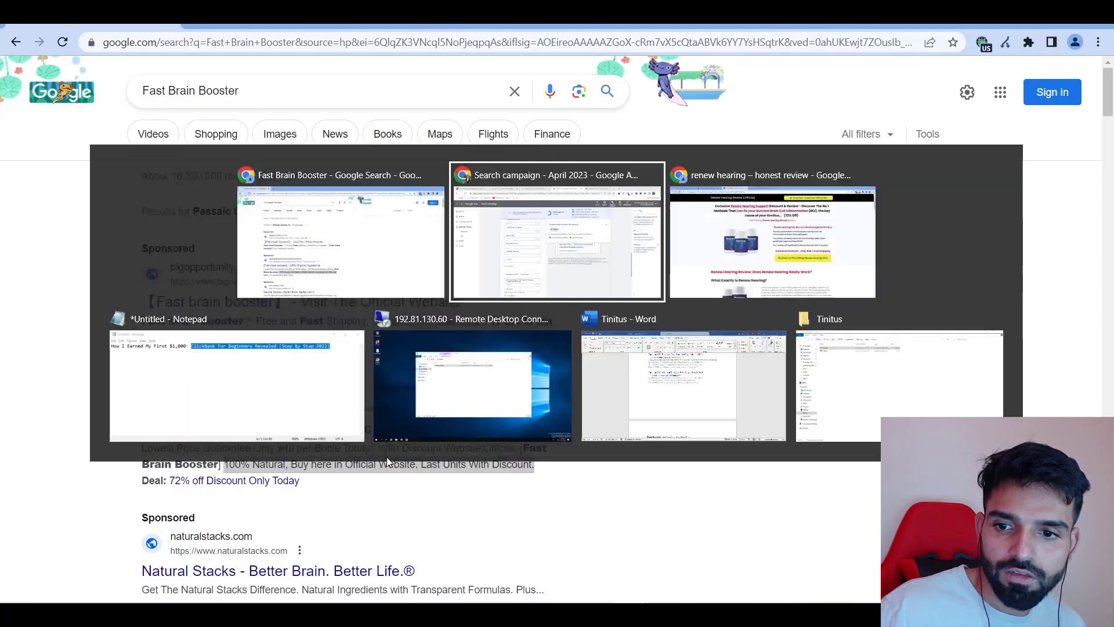
pyautogui.click(333, 264)
pyautogui.hotkey('ctrl', 'v')
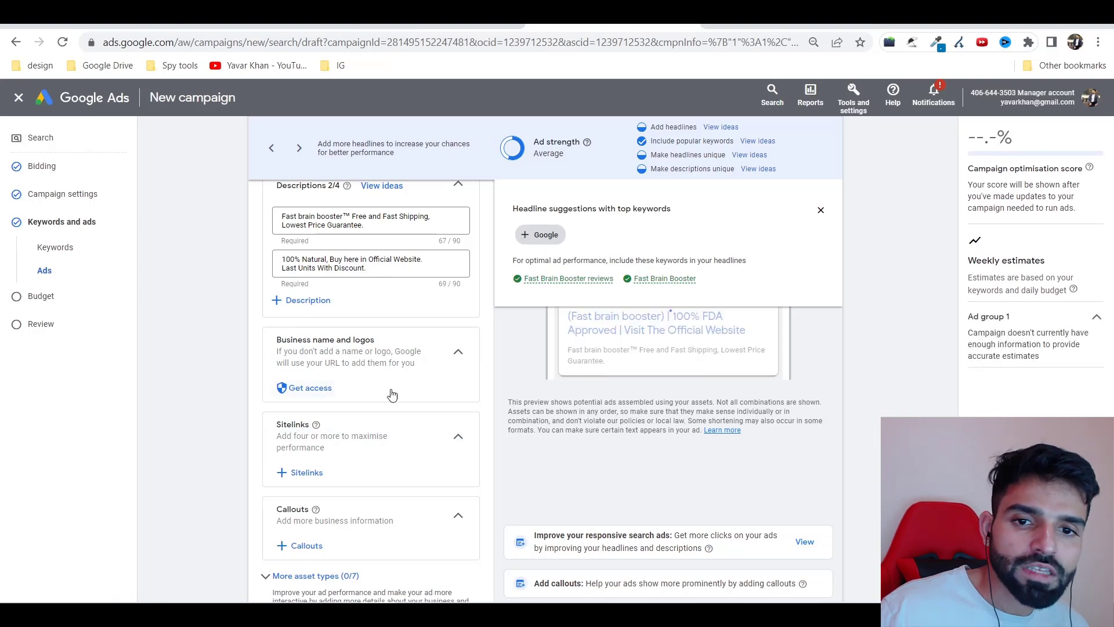
# - Review the draft ad's headlines, descriptions, sitelinks, callouts and additional asset sections
pyautogui.scroll(2, 388, 390)
pyautogui.scroll(-2, 348, 383)
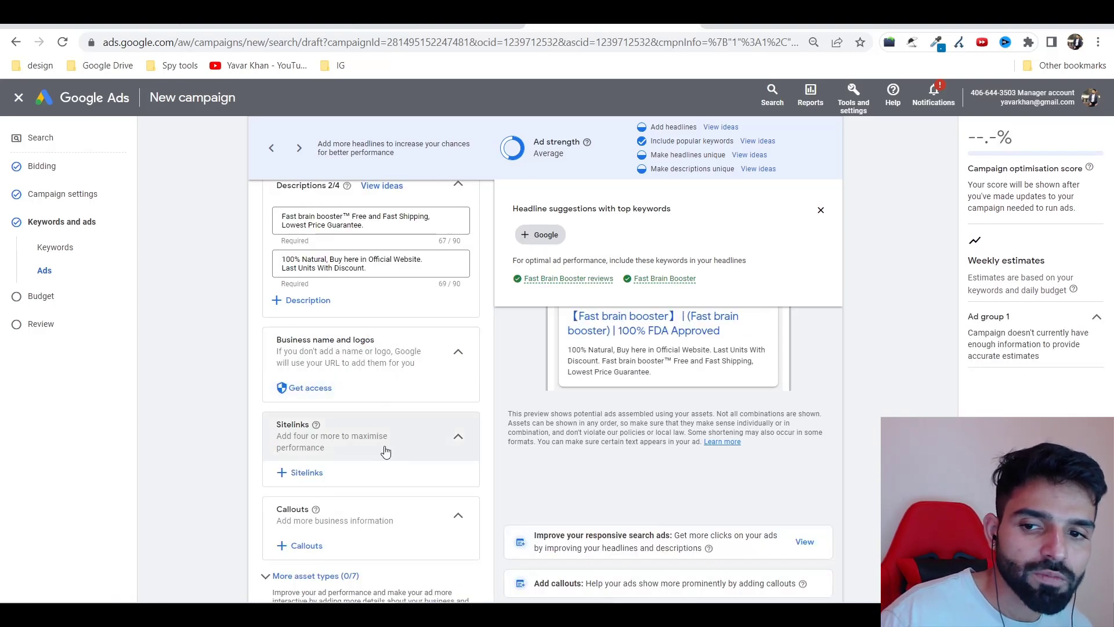
pyautogui.scroll(-2, 284, 473)
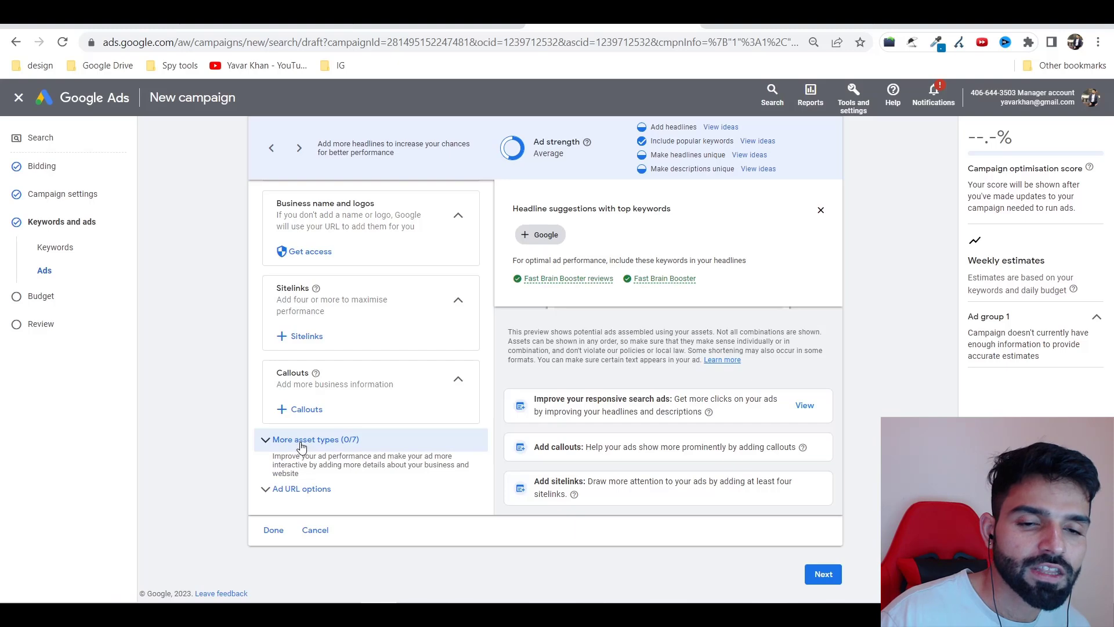
pyautogui.scroll(5, 301, 445)
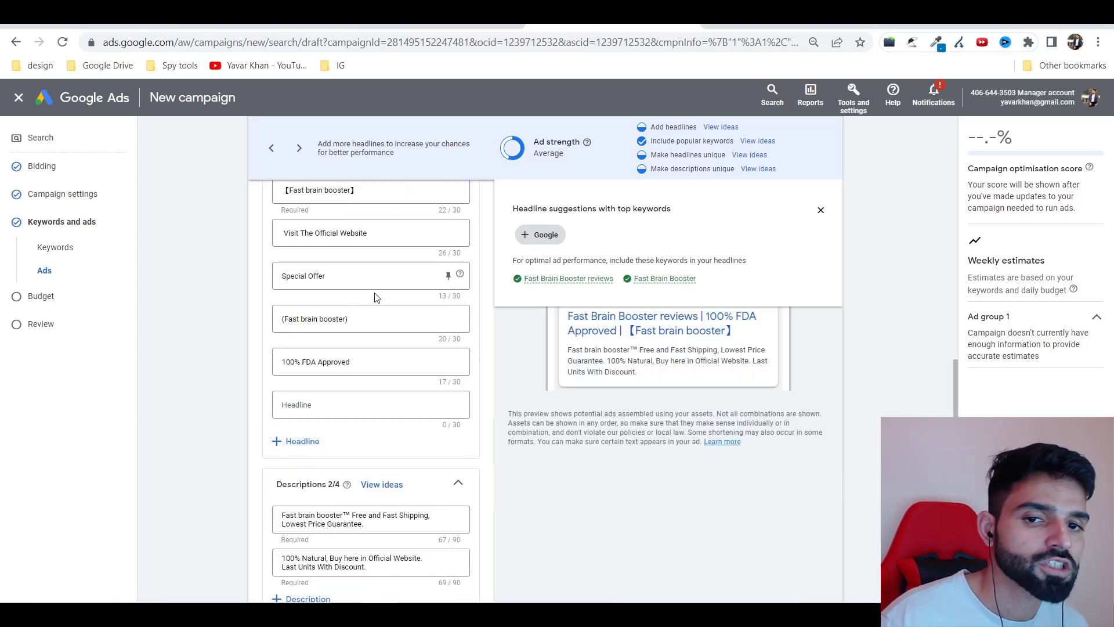
pyautogui.scroll(5, 257, 361)
pyautogui.scroll(6, 257, 361)
pyautogui.scroll(-10, 252, 331)
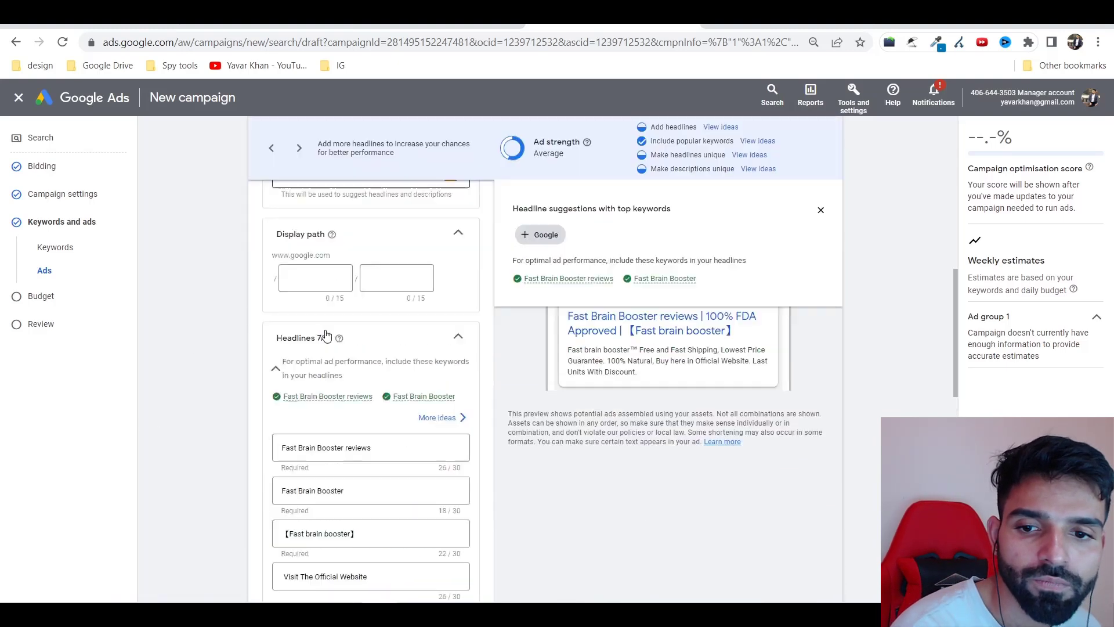
# - Set the campaign's average daily budget to US$50 and go through the review summary of issues, settings, keywords, ads and budget
pyautogui.click(824, 574)
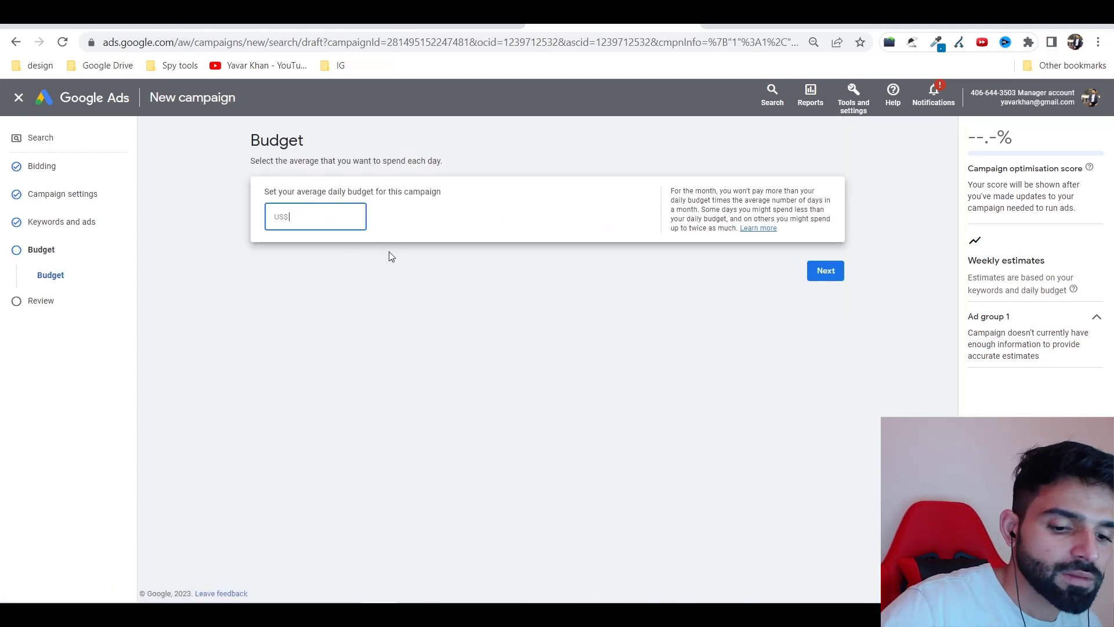
pyautogui.press('BackSpace')
pyautogui.press('BackSpace')
pyautogui.write('5')
pyautogui.click(822, 273)
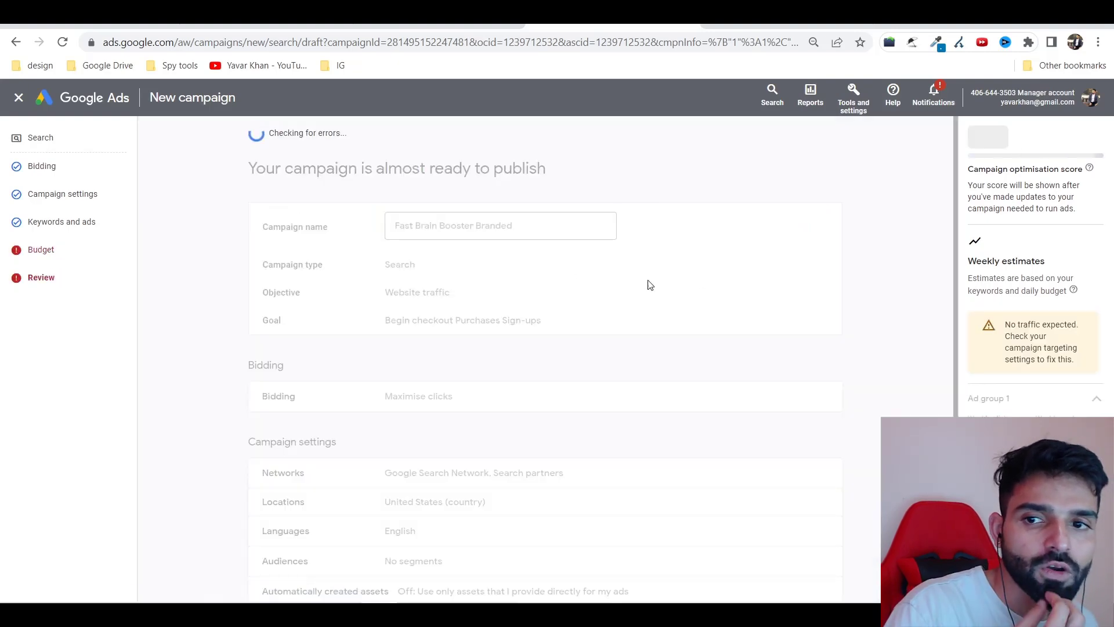
pyautogui.scroll(-7, 480, 251)
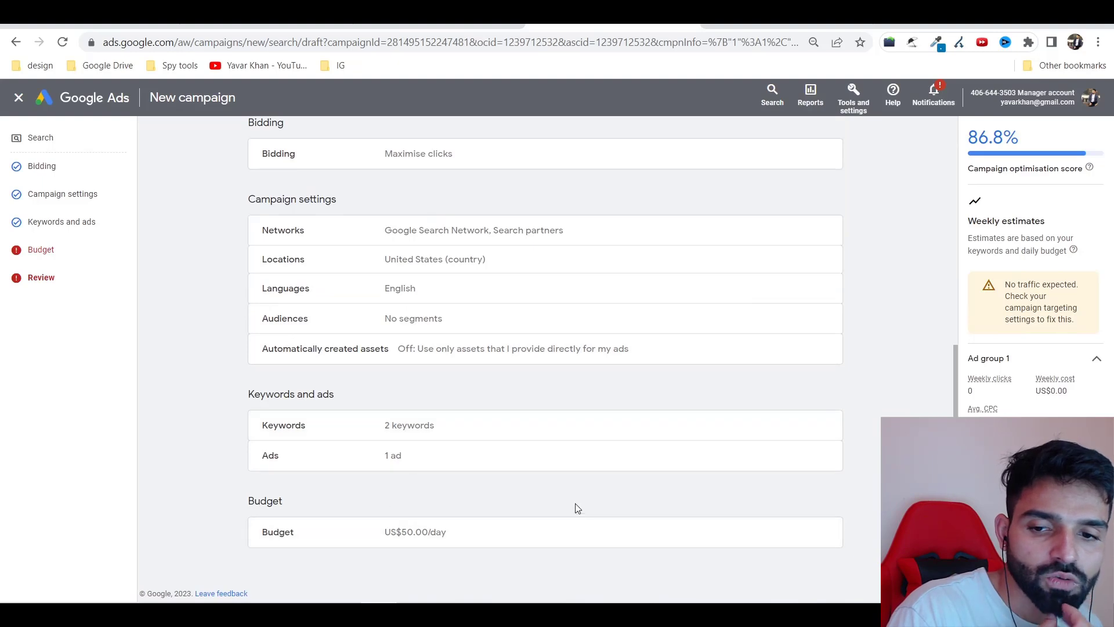
pyautogui.scroll(8, 371, 357)
pyautogui.scroll(-7, 485, 368)
pyautogui.scroll(7, 442, 429)
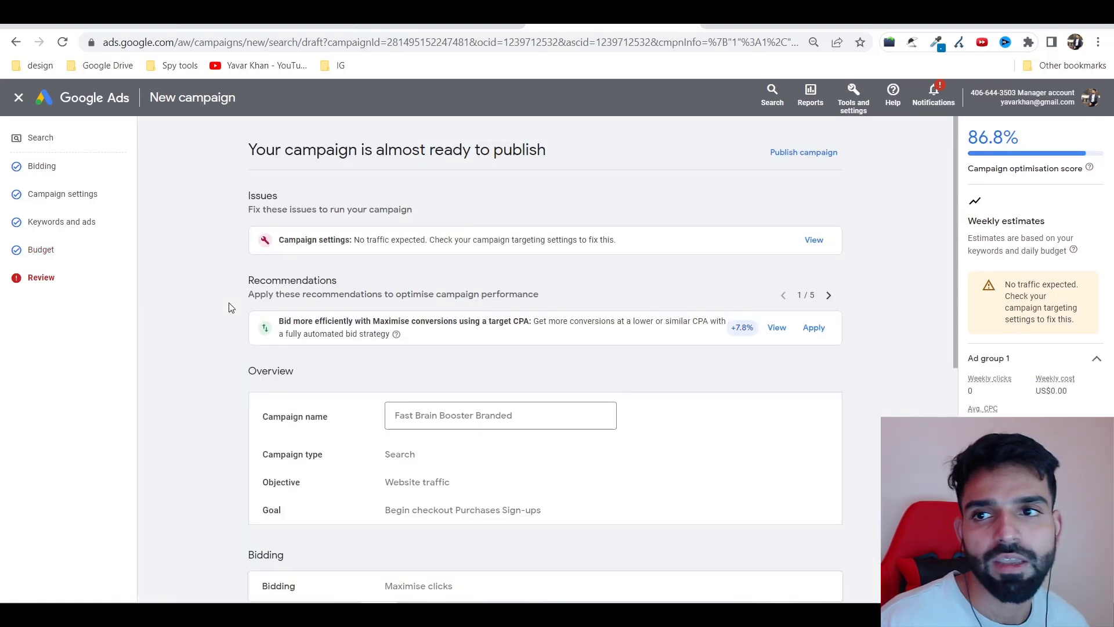
# - Switch to the ClickBank marketplace and go from there to the ClickBank account home page
pyautogui.click(139, 26)
pyautogui.scroll(5, 458, 122)
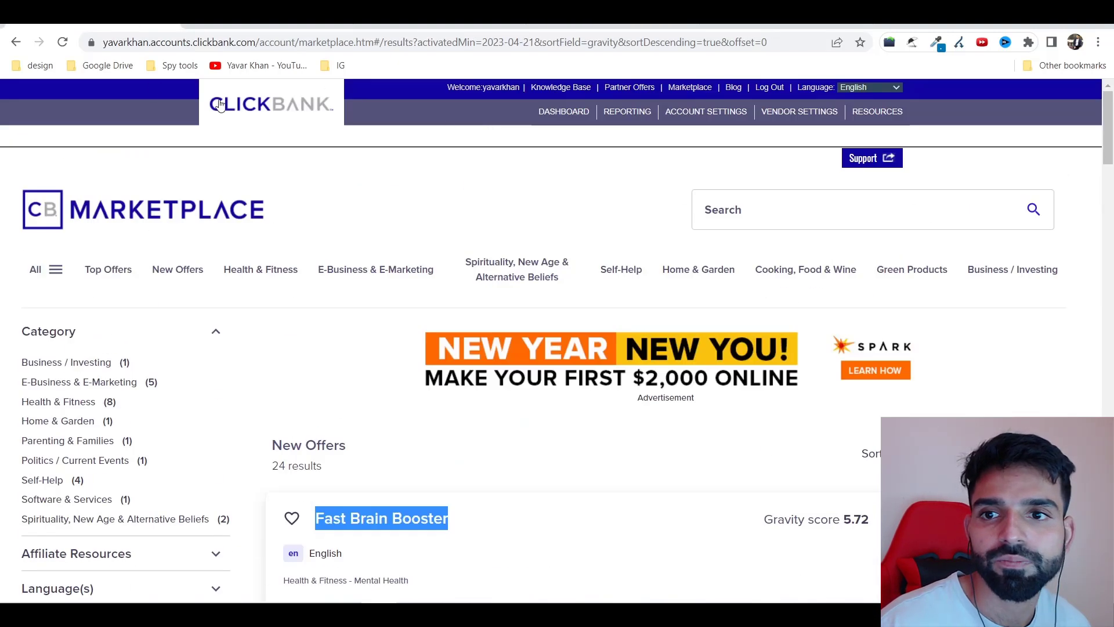
pyautogui.click(333, 118)
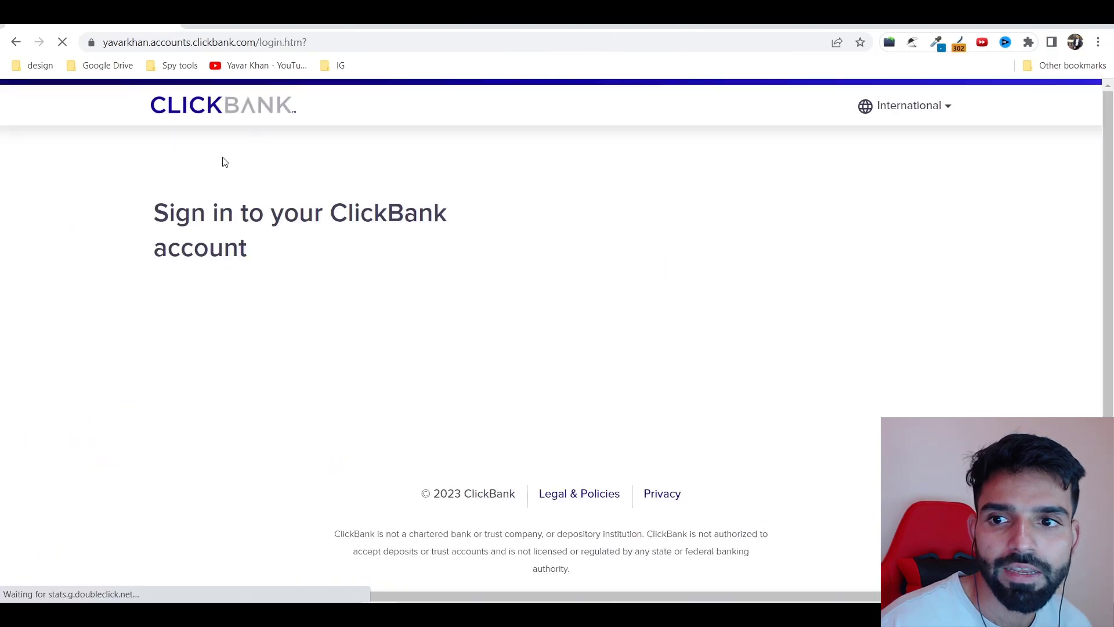